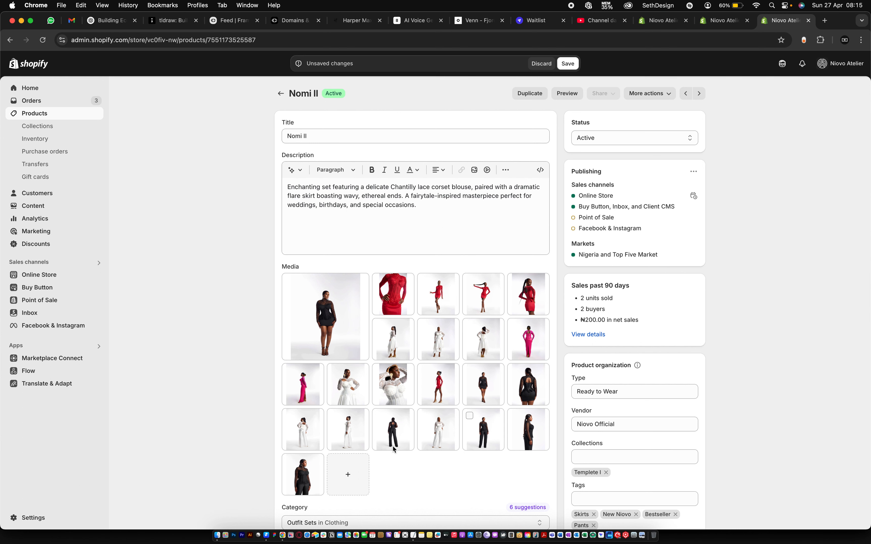
Step: Examine the Nomi II product's media images, its Color, Size and Style Options, and the variants grouped under Mini
scroll(410, 432, down, 1)
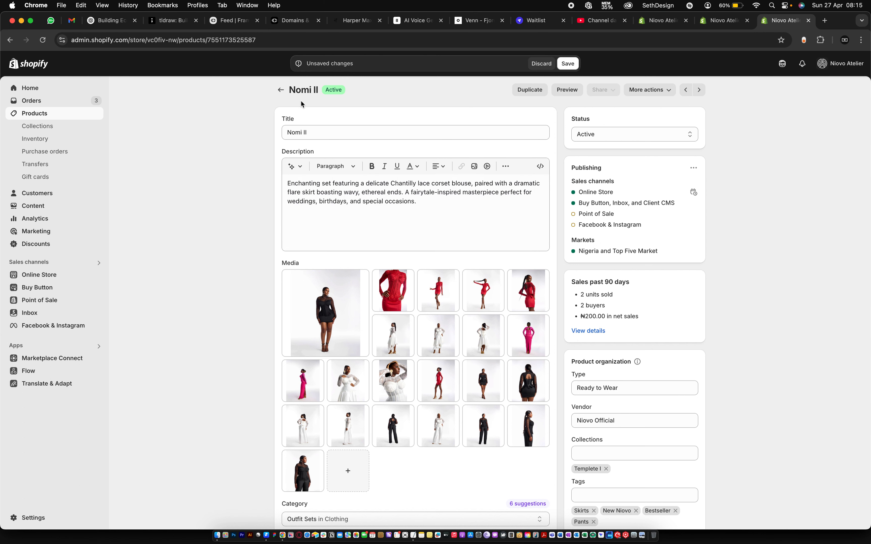
scroll(365, 265, down, 1)
scroll(365, 266, down, 3)
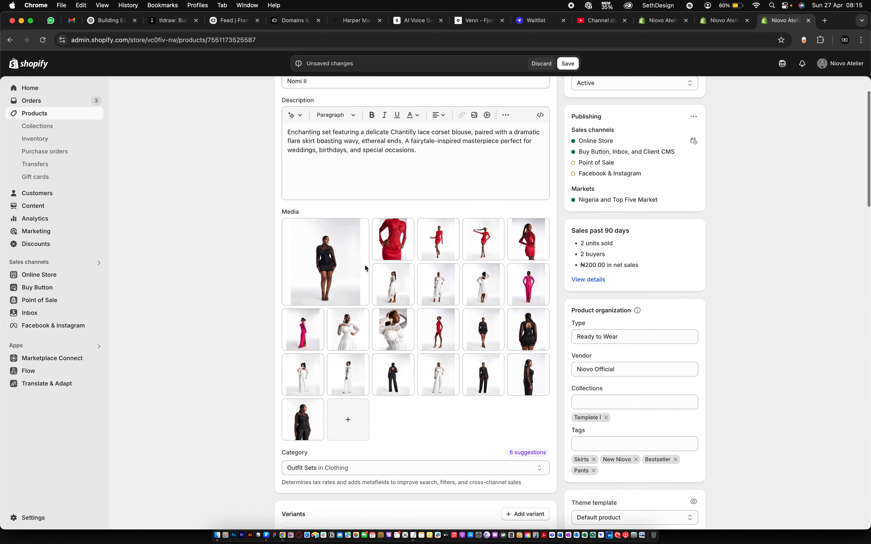
scroll(365, 268, down, 2)
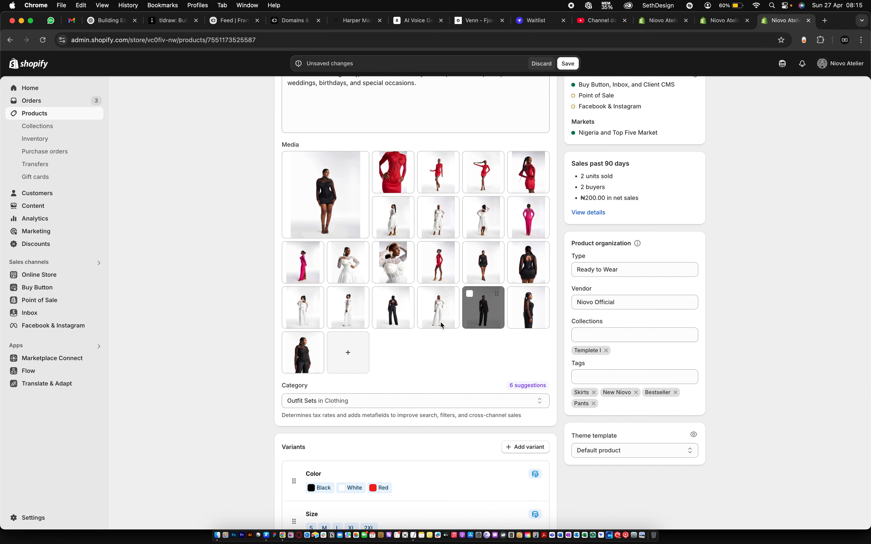
scroll(441, 323, down, 4)
scroll(441, 324, down, 8)
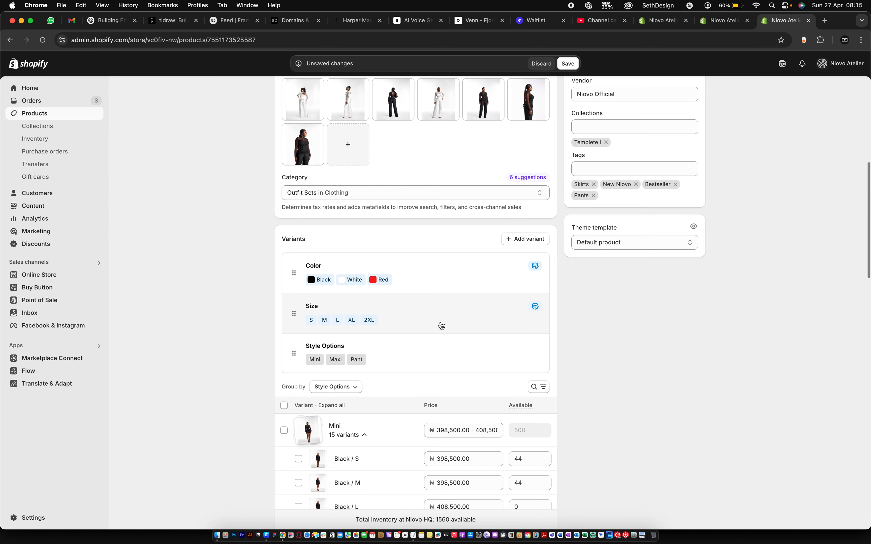
scroll(442, 326, down, 3)
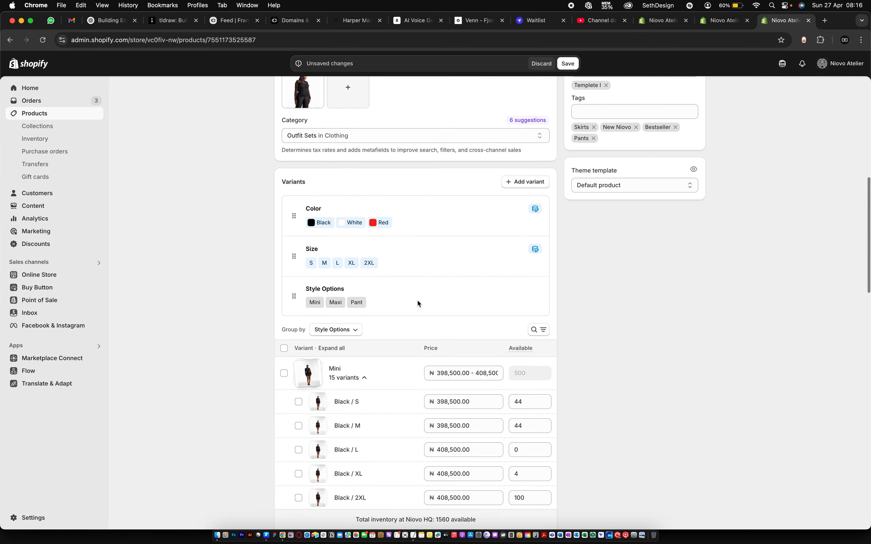
scroll(440, 322, down, 1)
scroll(403, 264, down, 1)
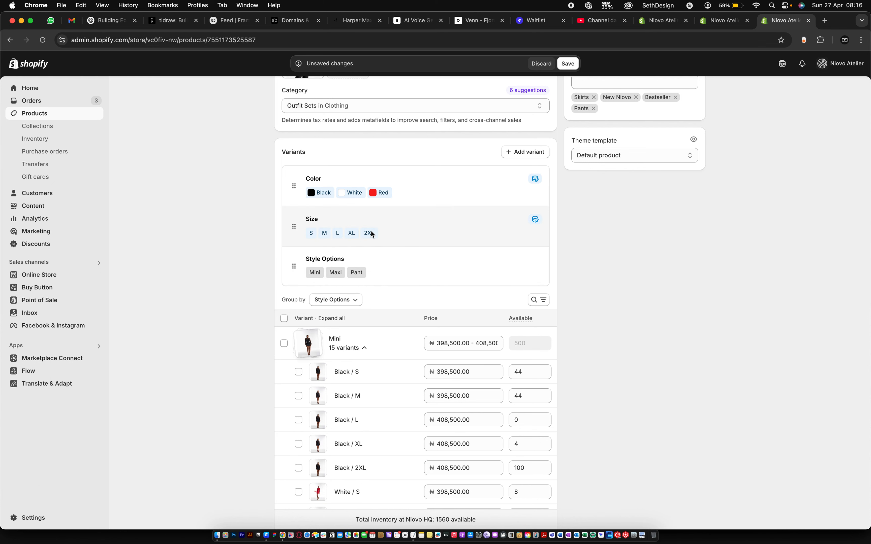
scroll(371, 231, down, 1)
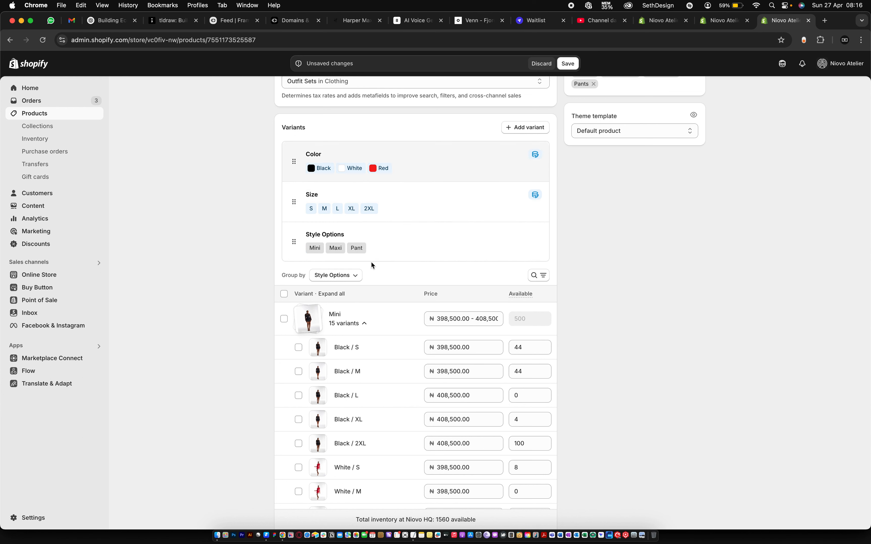
scroll(371, 262, down, 1)
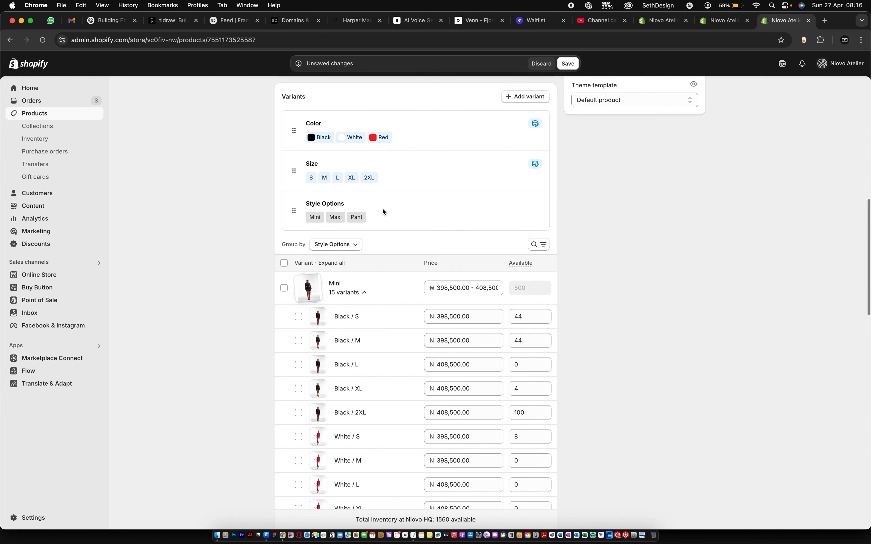
click(357, 214)
click(530, 316)
scroll(413, 326, down, 1)
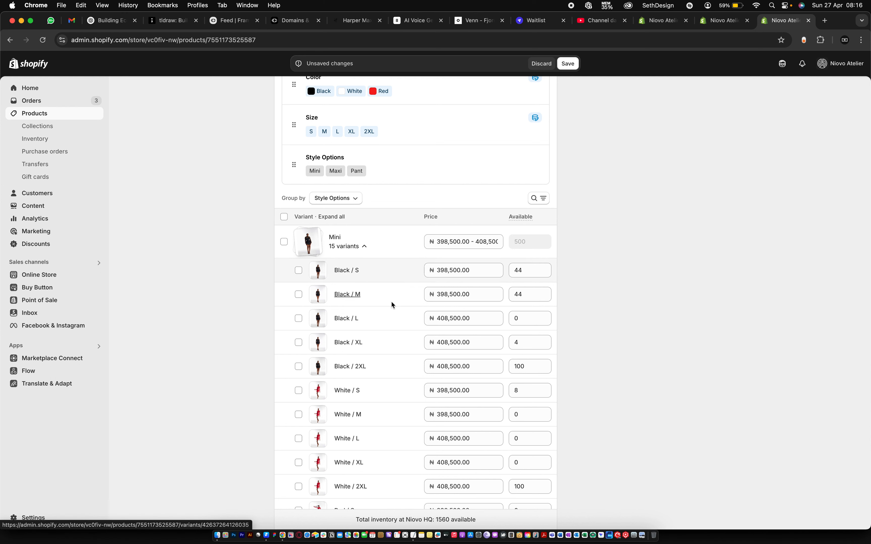
scroll(392, 303, down, 2)
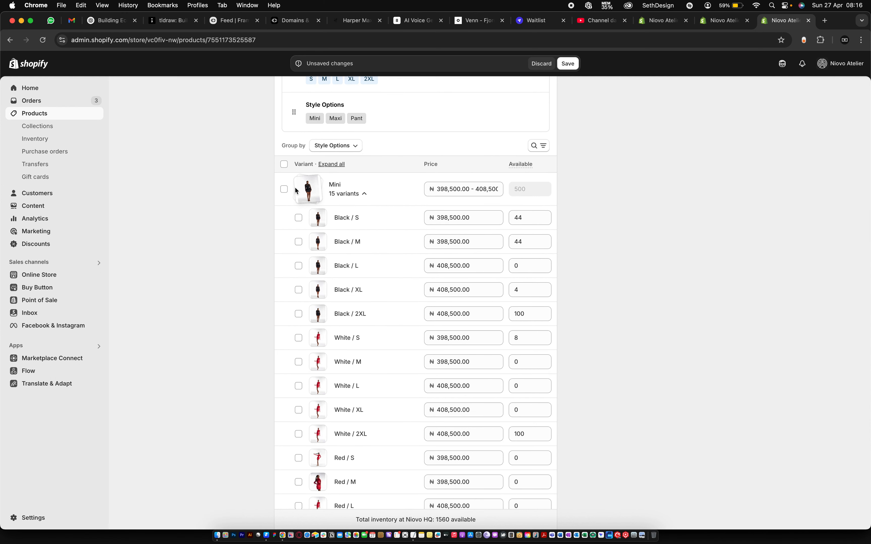
Step: Collapse the Mini group and assign it the red mini dress image whose file name starts with 67a3134949ea76aa
click(370, 189)
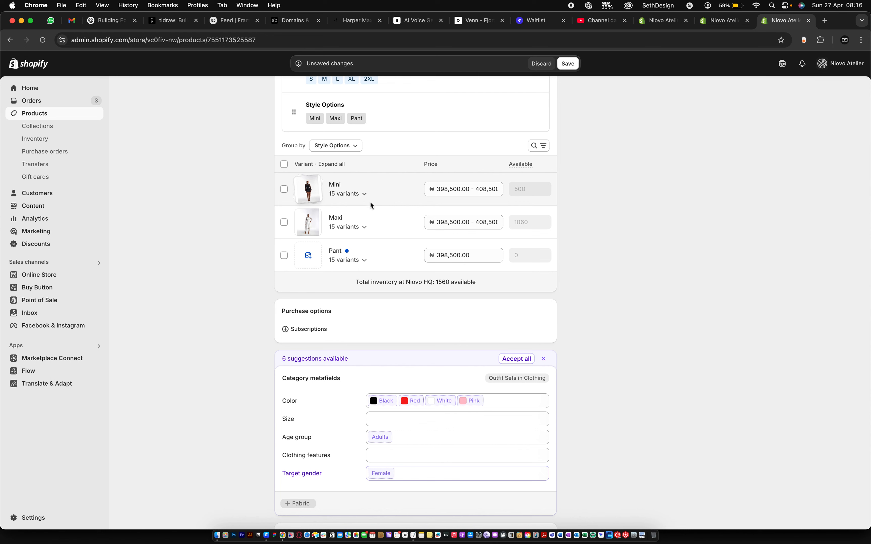
click(308, 188)
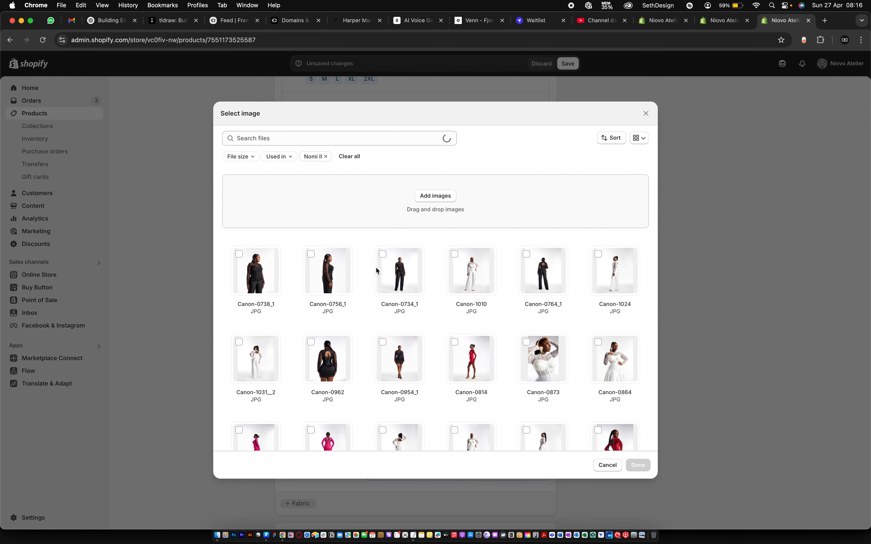
scroll(403, 327, down, 5)
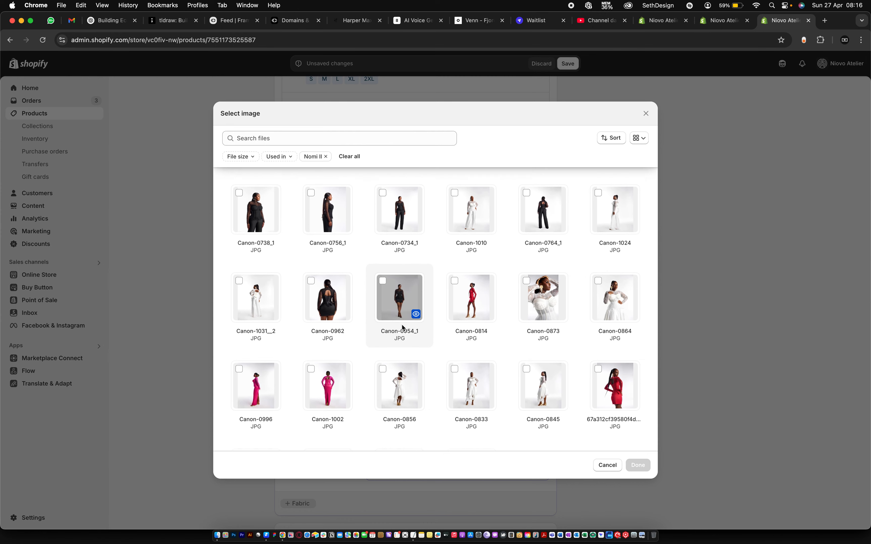
scroll(403, 328, down, 1)
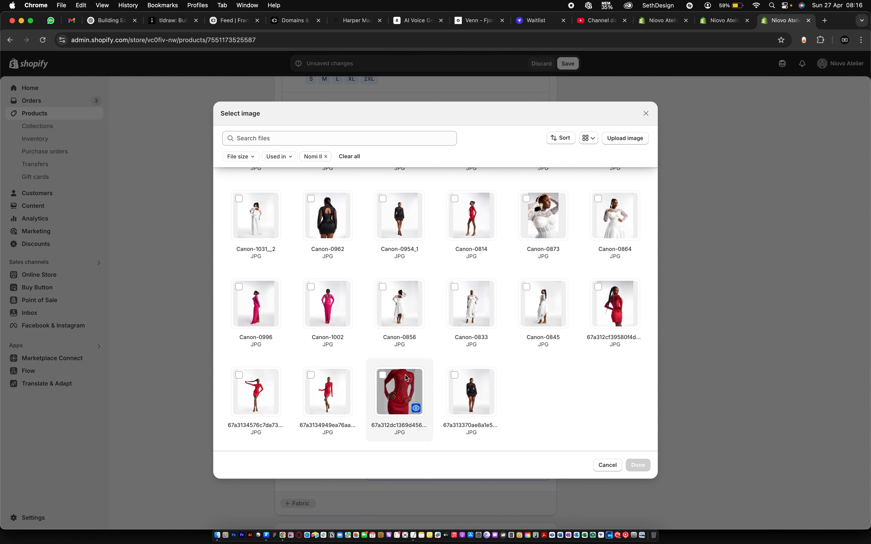
click(322, 383)
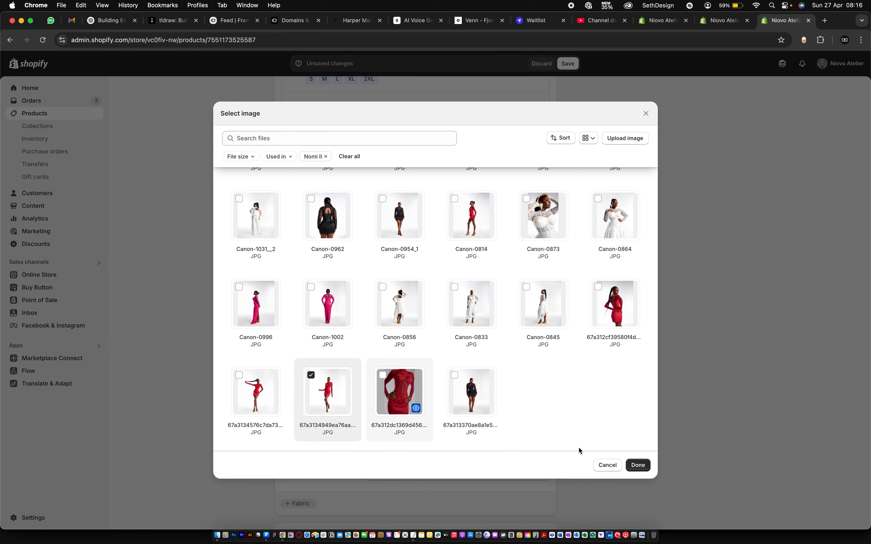
click(639, 465)
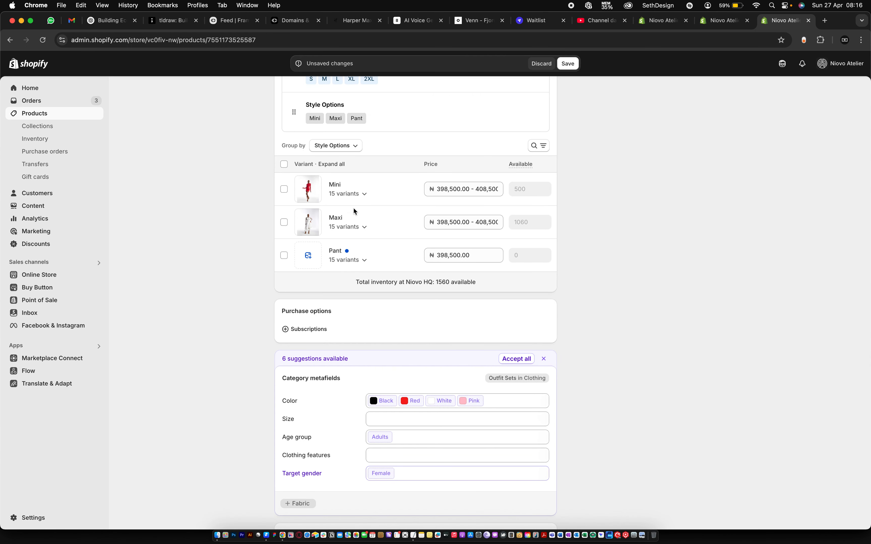
Step: Expand the Mini group and assign its Black / S variant the black dress image starting with 67a313370ae8a1e5
click(371, 191)
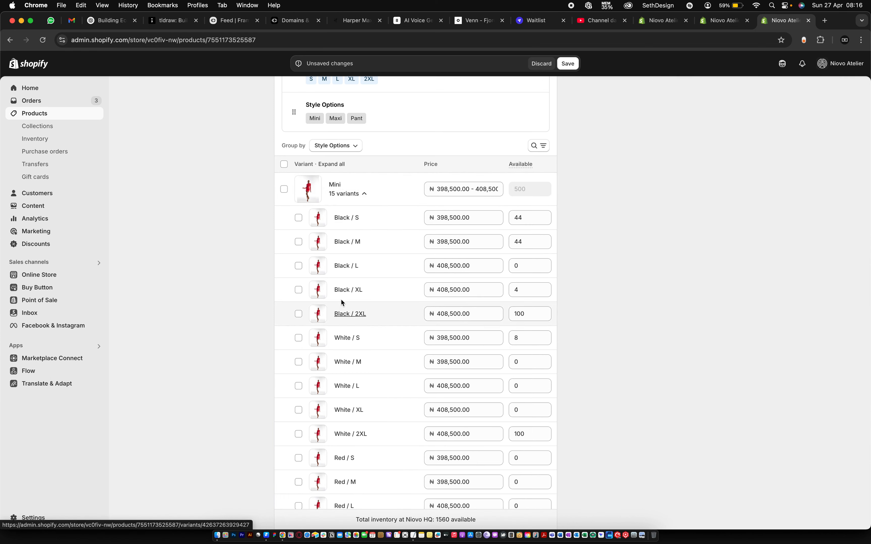
click(319, 219)
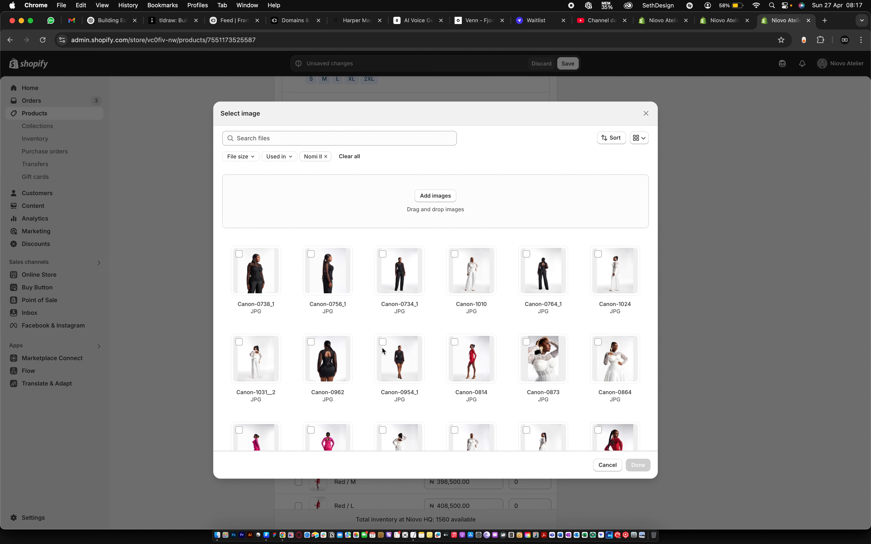
scroll(401, 355, down, 4)
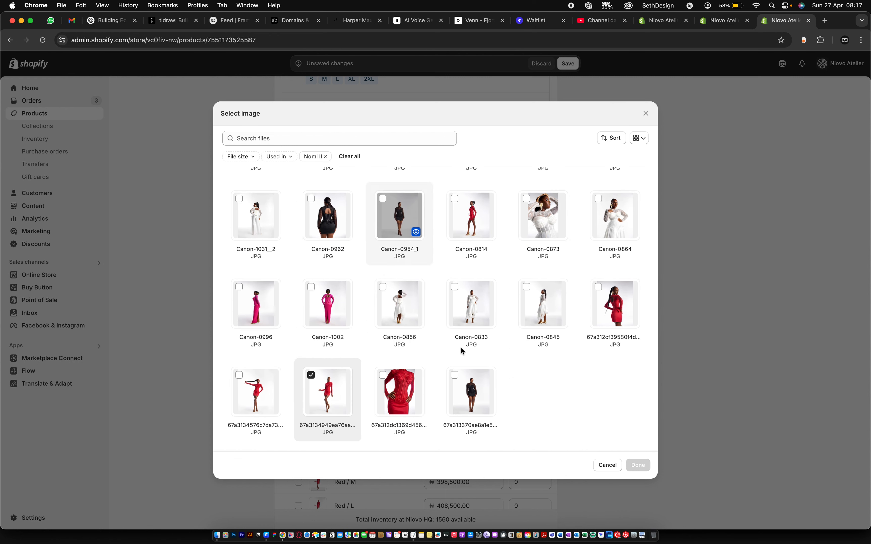
click(478, 397)
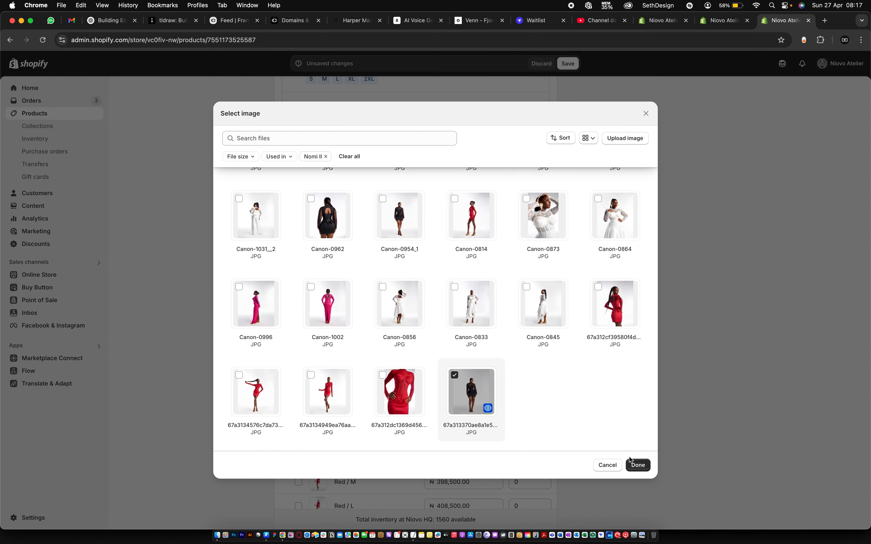
click(638, 466)
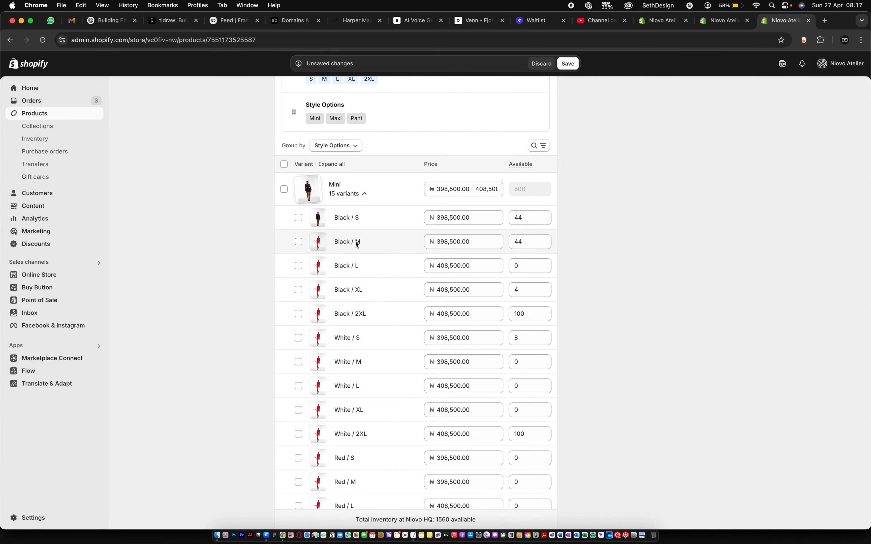
Step: Assign black mini dress images, including Canon-0954_1, to the Mini group's remaining Black variants from M to 2XL
click(318, 245)
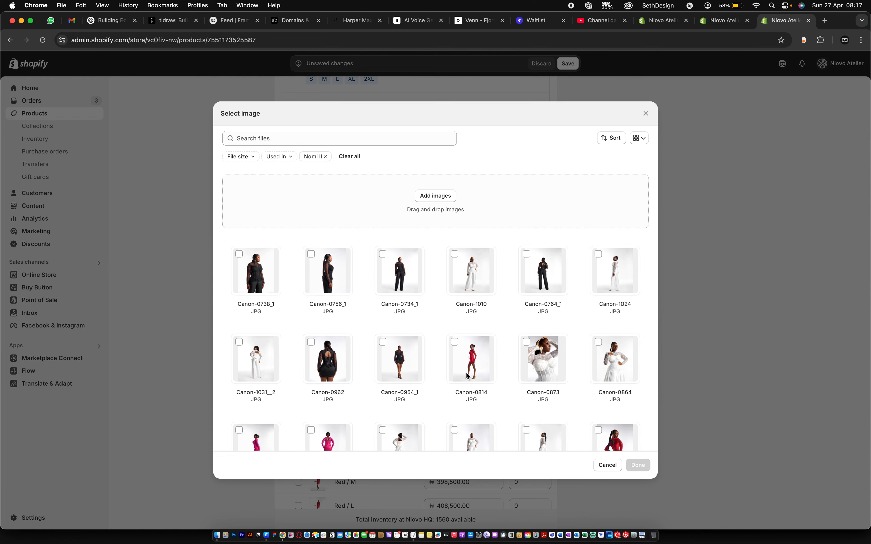
click(410, 358)
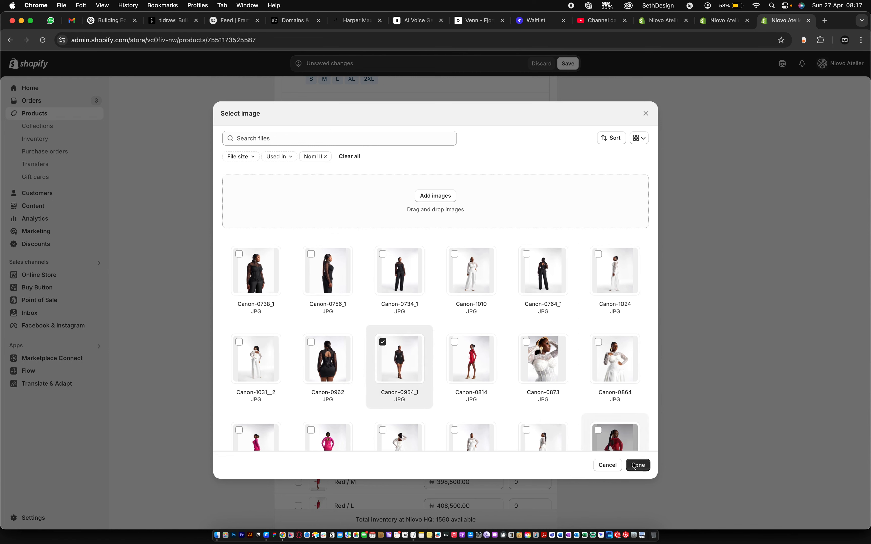
click(638, 465)
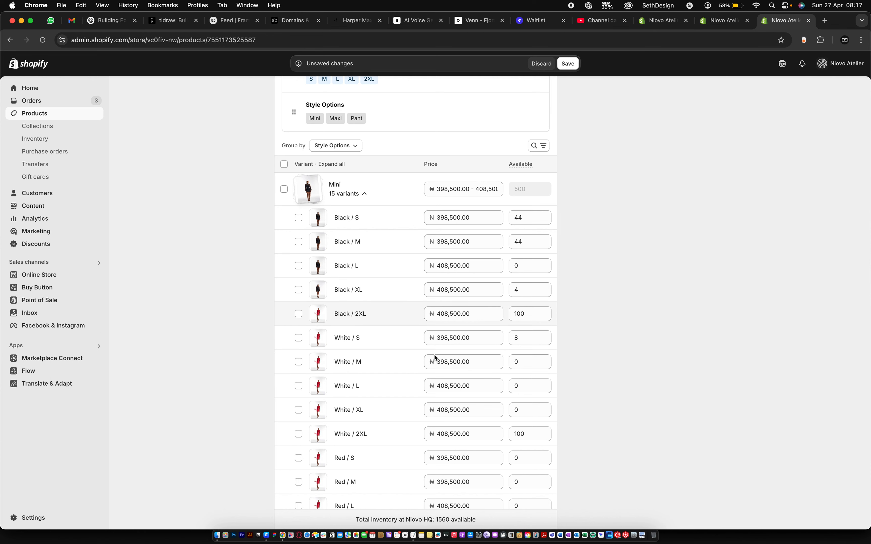
click(318, 314)
scroll(515, 401, down, 5)
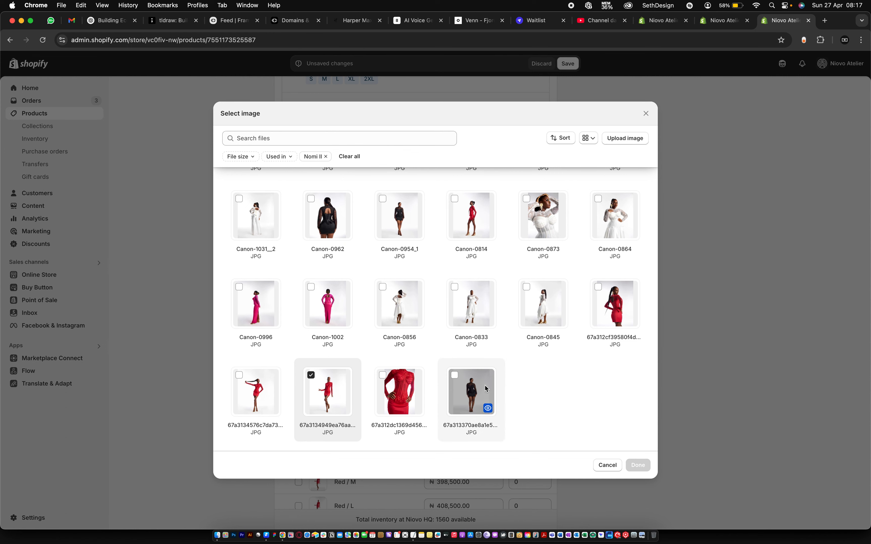
click(638, 466)
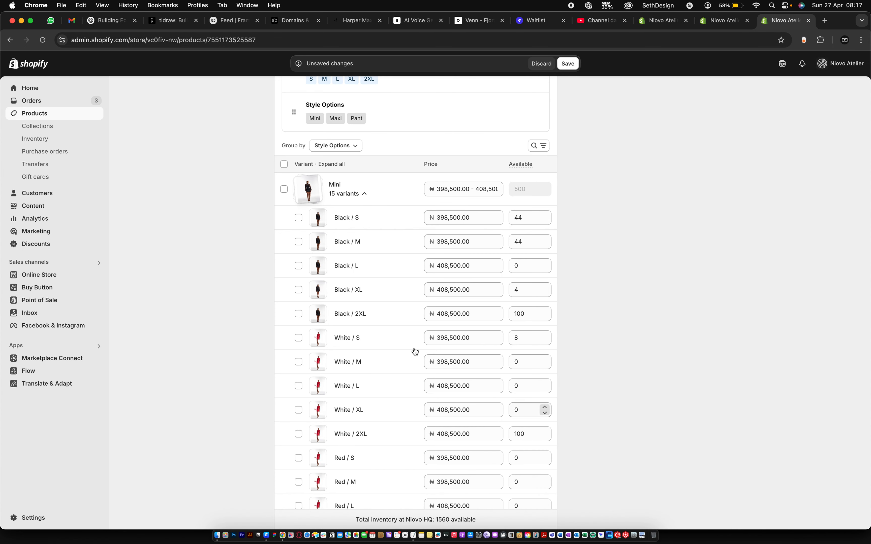
Step: Examine the images of the White and Red variants in the Mini group
scroll(373, 339, down, 1)
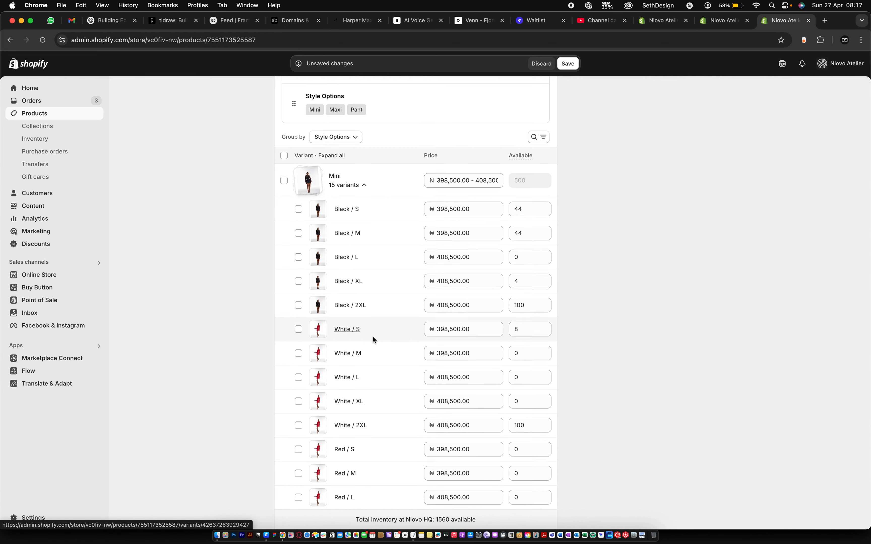
scroll(373, 338, down, 1)
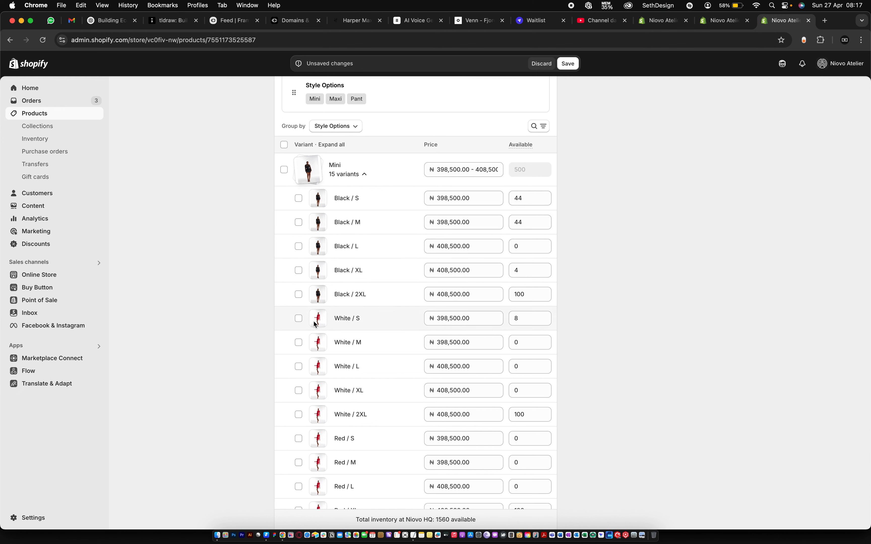
scroll(330, 335, down, 4)
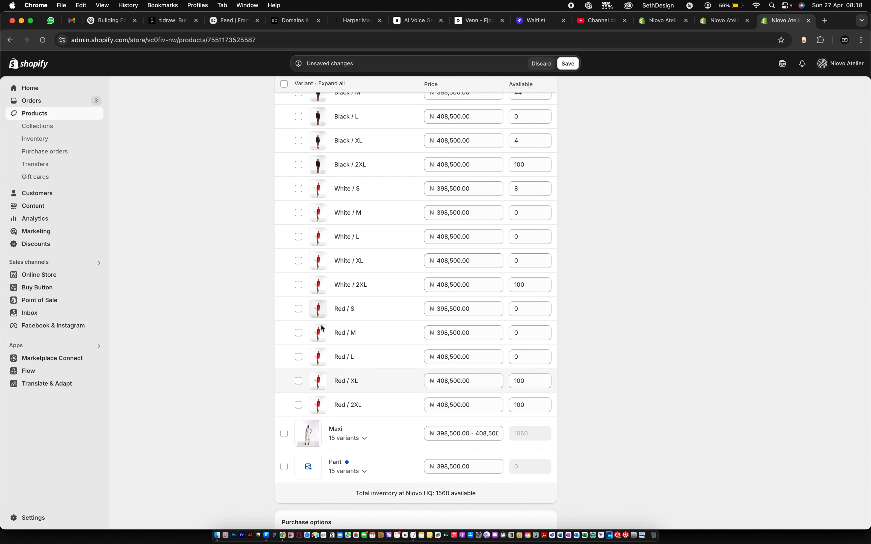
scroll(369, 369, down, 2)
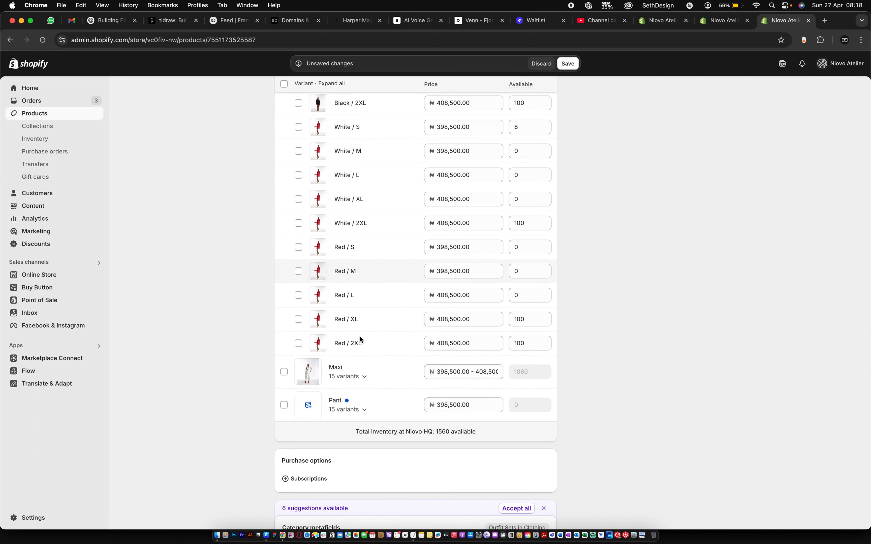
scroll(360, 338, down, 1)
scroll(360, 336, down, 1)
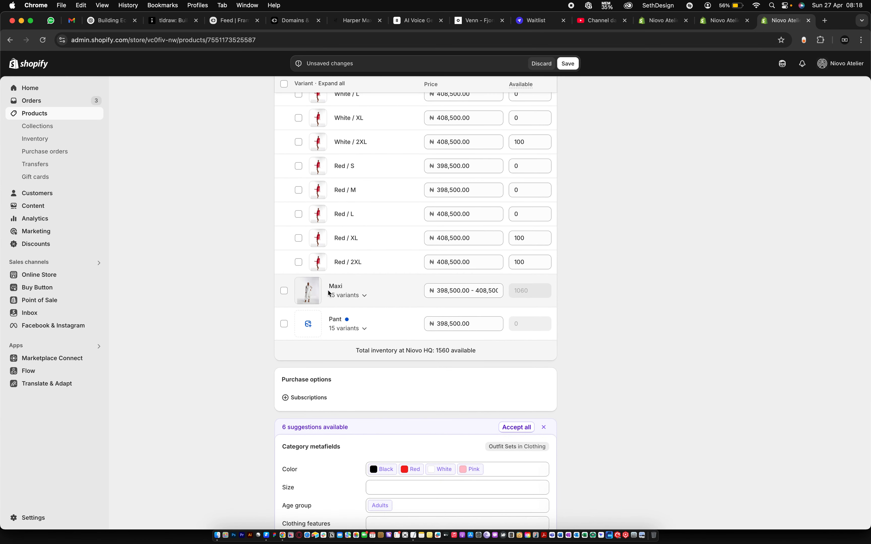
Step: Expand the Maxi group, inspect the image selection for its Black / S variant, and look over the other Maxi variants
click(373, 291)
scroll(373, 291, down, 1)
click(317, 275)
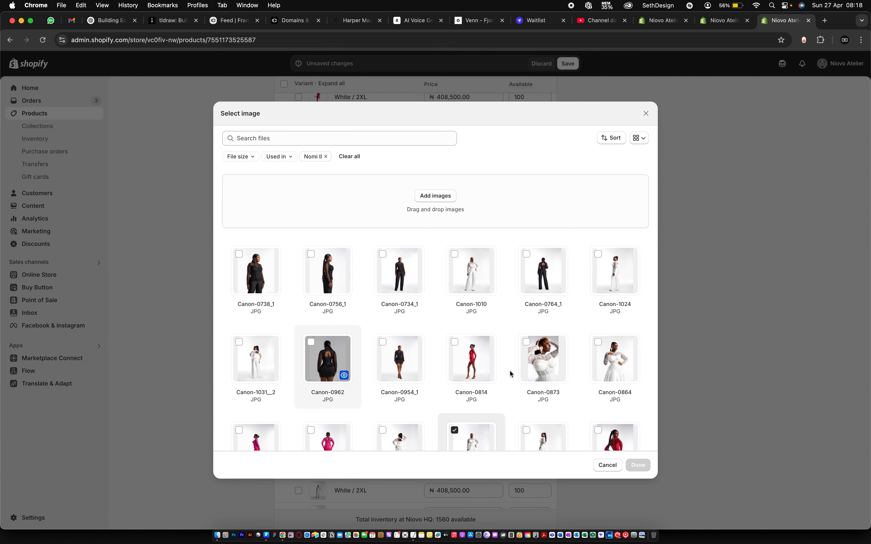
scroll(506, 392, down, 5)
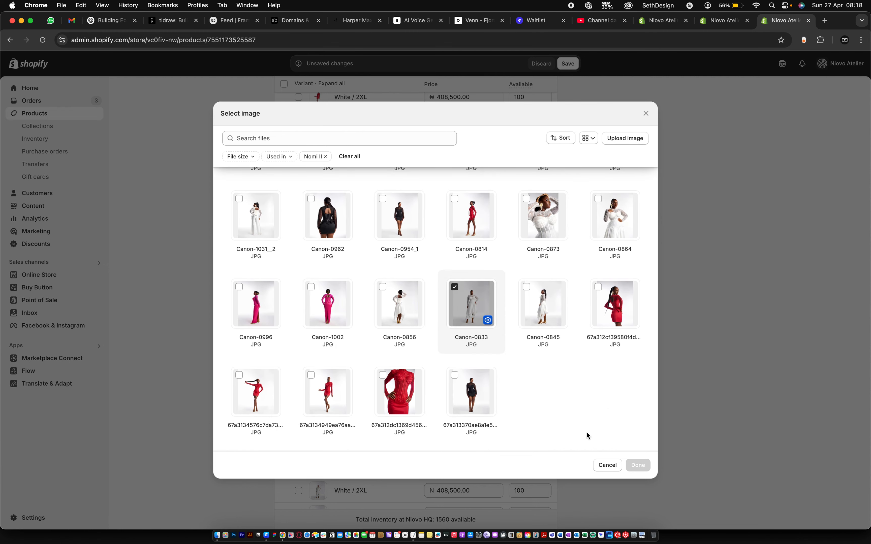
click(607, 465)
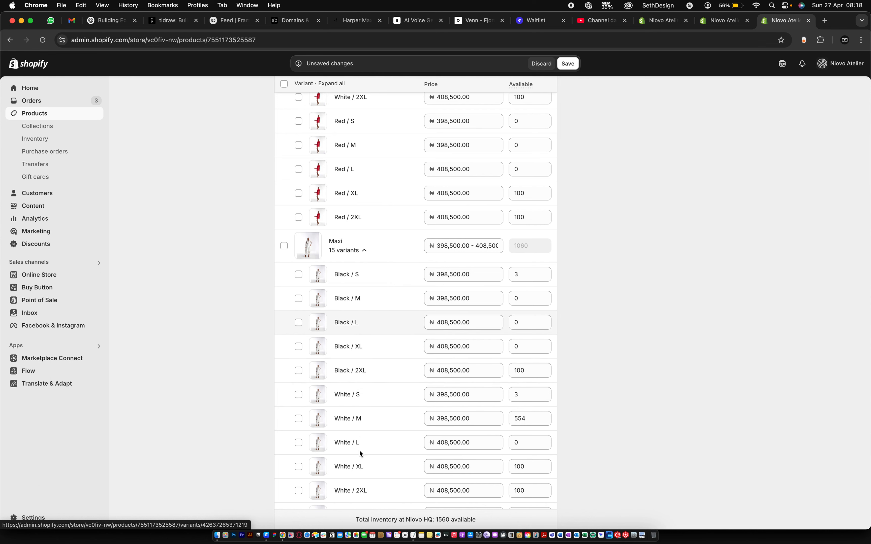
scroll(354, 393, down, 5)
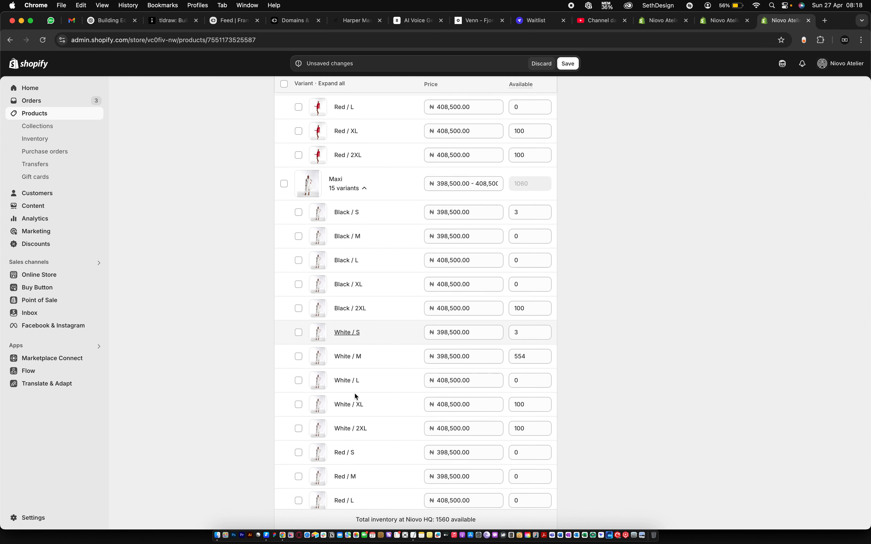
Step: Add Pink as a fourth value of the product's Color option and finish editing the option
scroll(355, 394, down, 4)
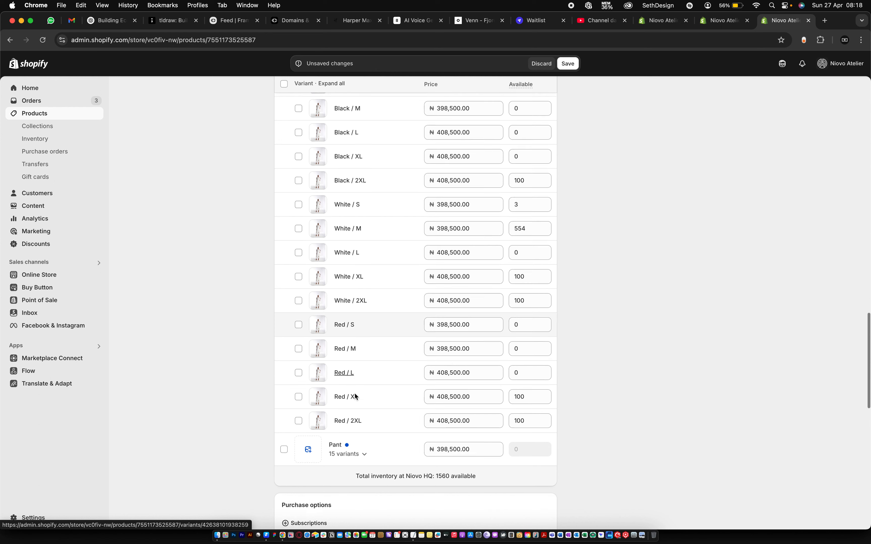
scroll(350, 303, up, 5)
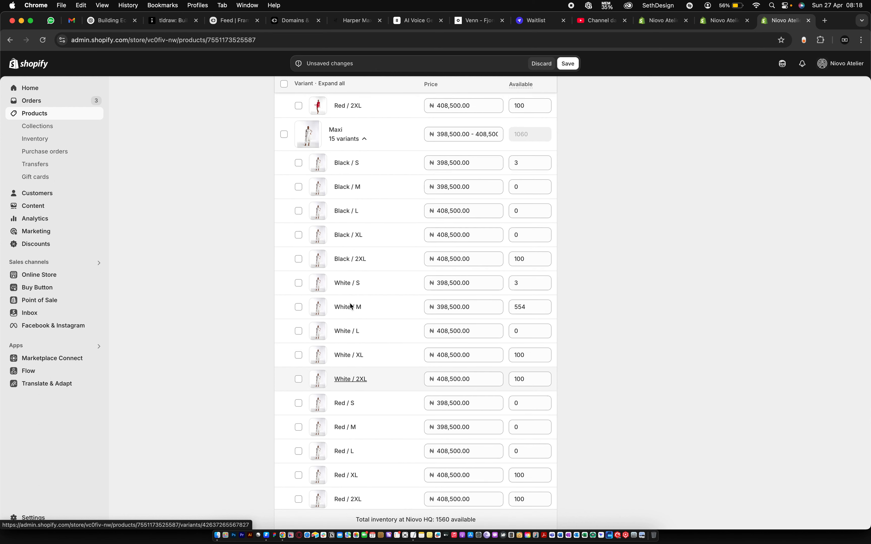
scroll(352, 271, up, 2)
scroll(346, 322, up, 18)
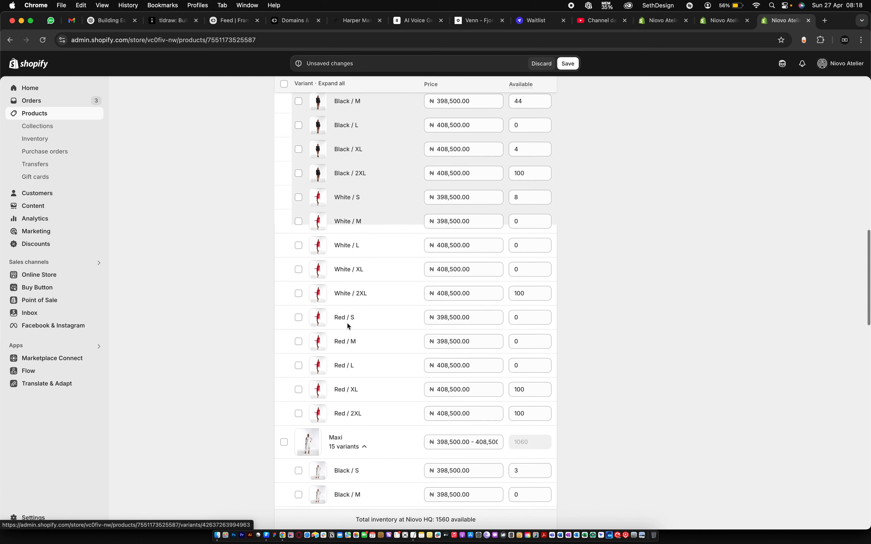
scroll(432, 204, up, 1)
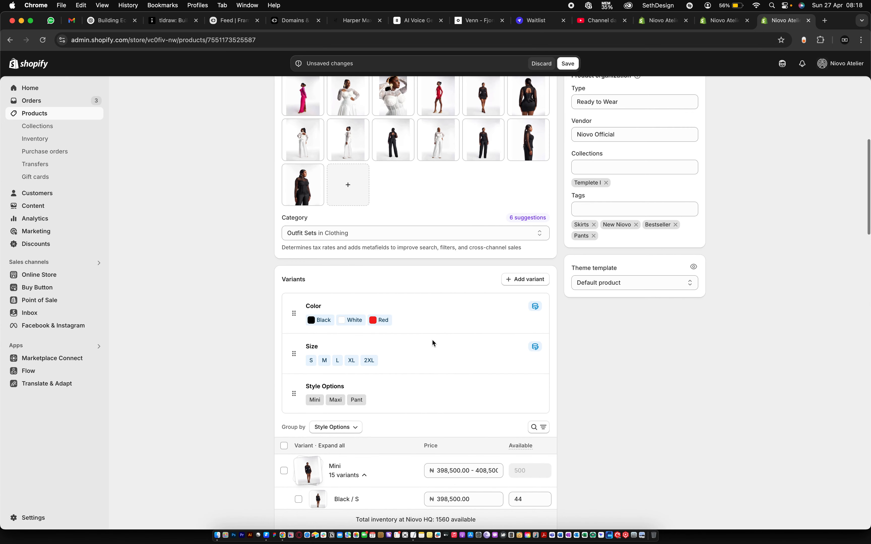
click(411, 319)
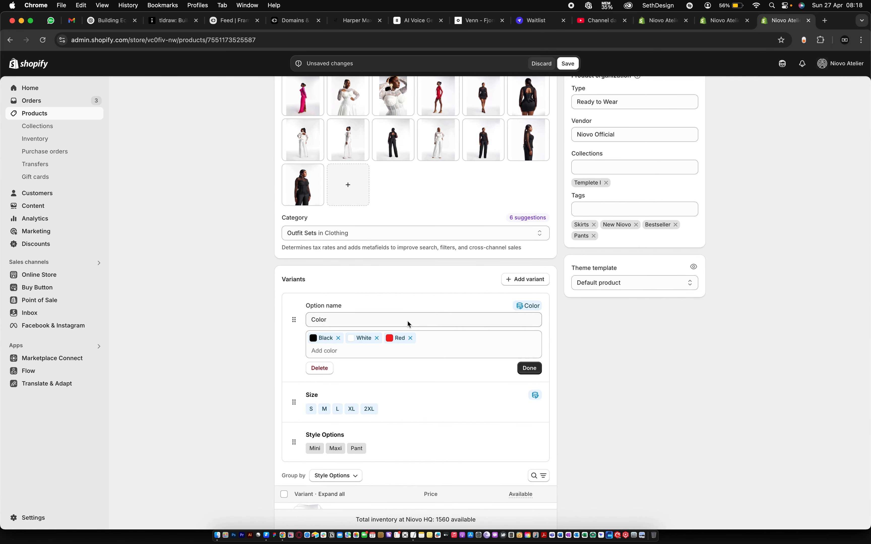
click(395, 348)
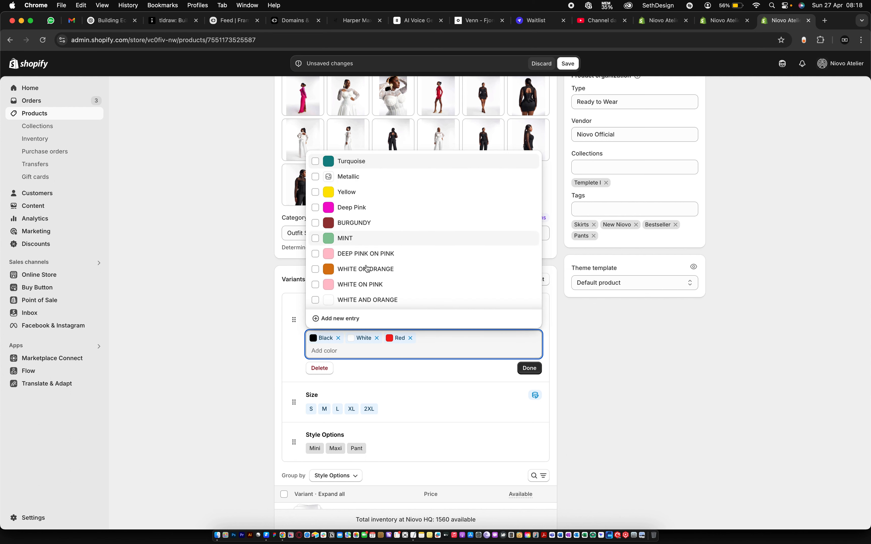
scroll(367, 269, down, 5)
click(360, 254)
click(530, 368)
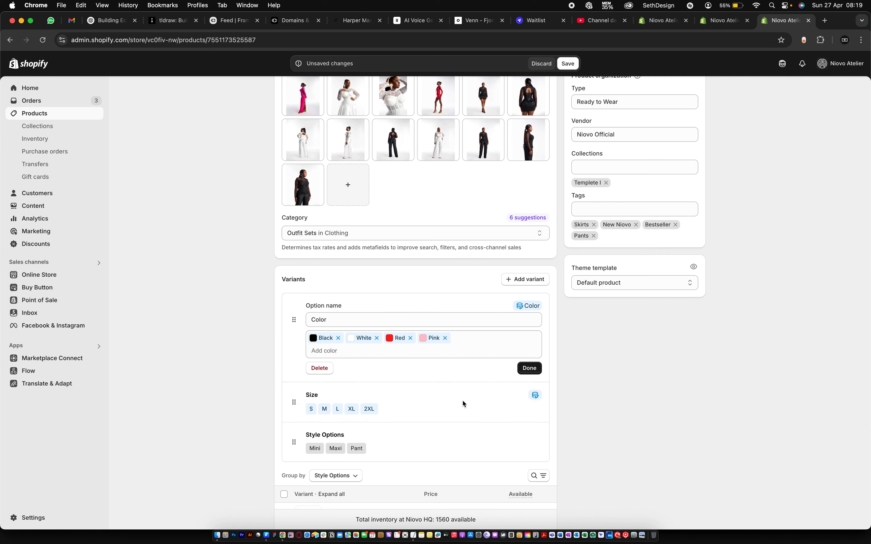
Step: Assign the red mini dress image starting with 67a3134949ea76aa to the Mini group's new Pink / S variant
scroll(463, 404, down, 2)
scroll(463, 401, down, 9)
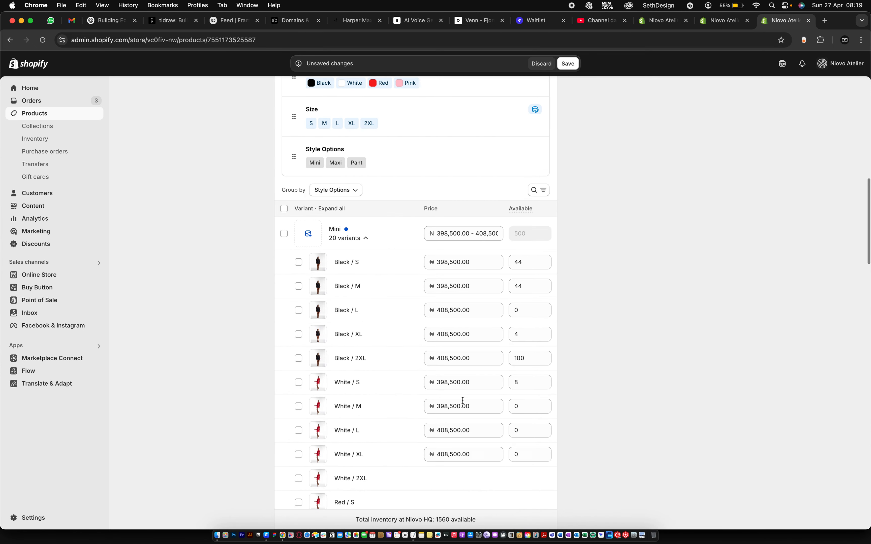
scroll(463, 401, down, 6)
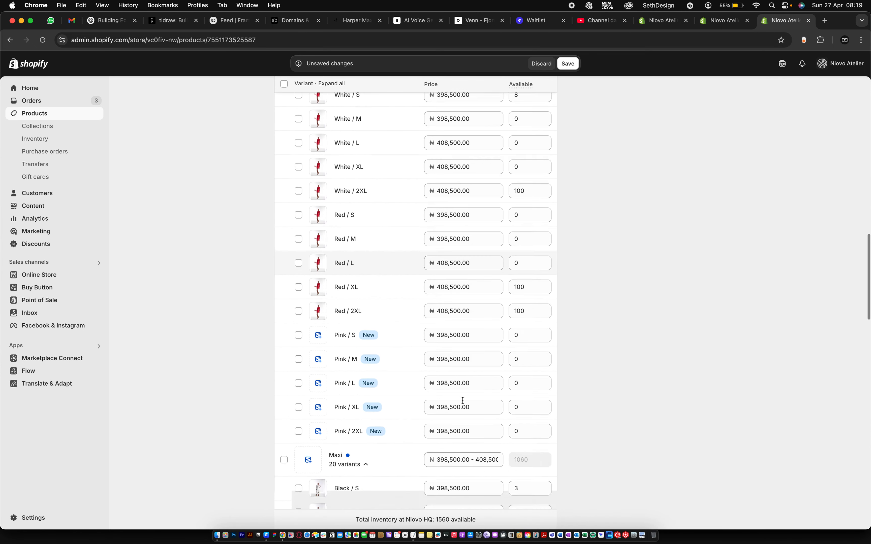
scroll(463, 400, down, 2)
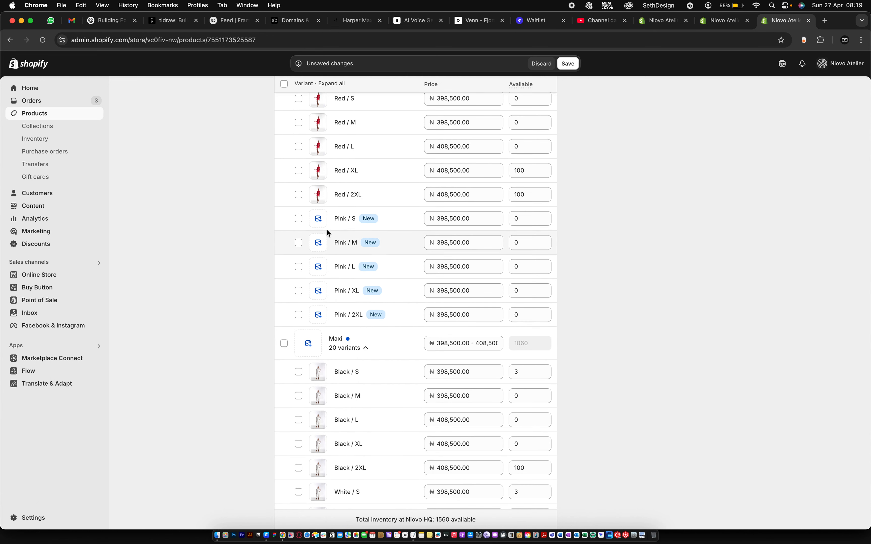
click(318, 315)
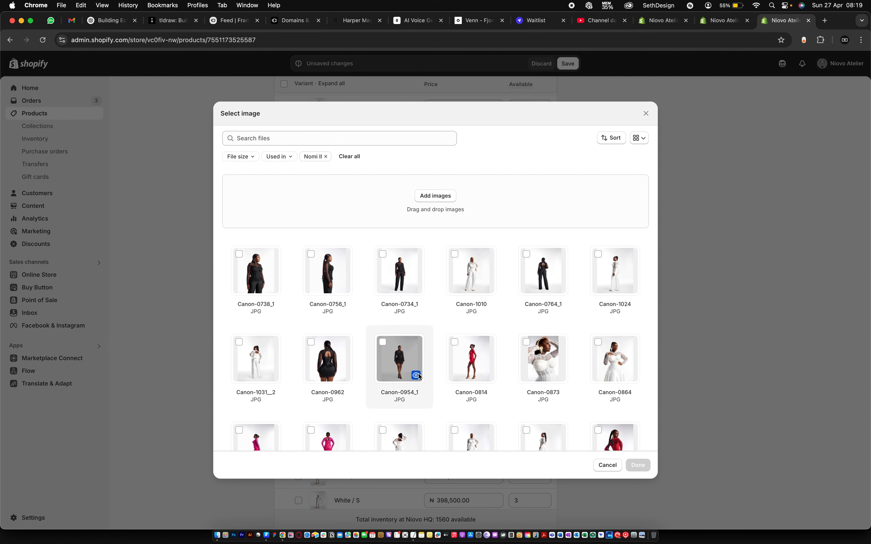
scroll(399, 360, down, 5)
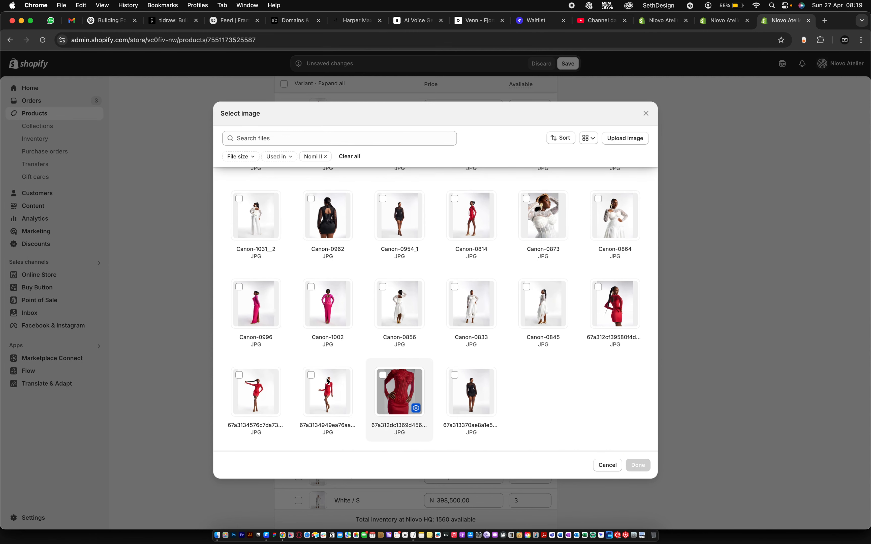
click(328, 392)
click(636, 465)
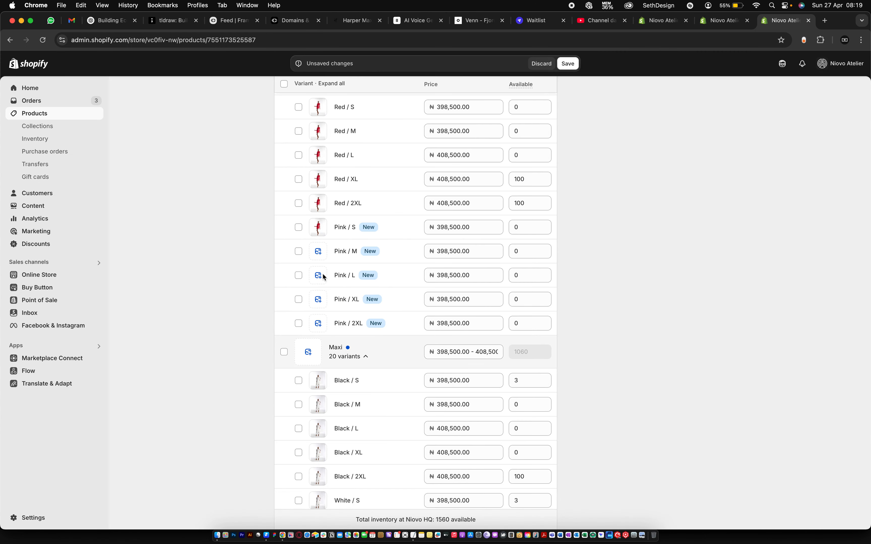
Step: Give the Mini group's Pink / L and Pink / M variants the same red dress image starting with 67a3134949ea76aa
click(320, 276)
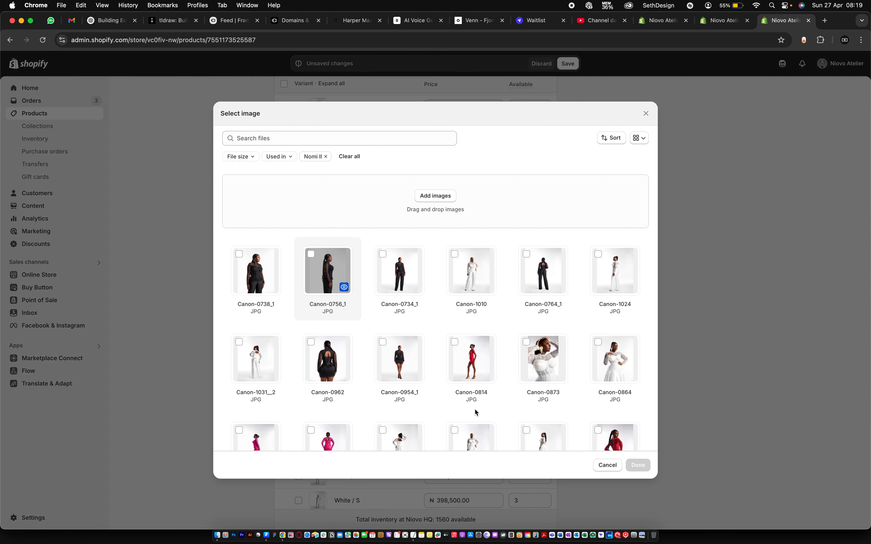
scroll(414, 392, down, 4)
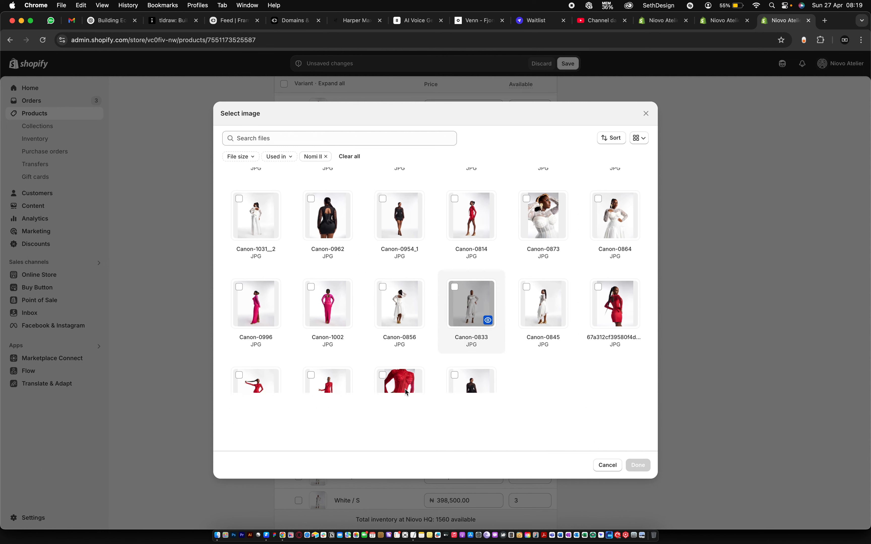
click(311, 375)
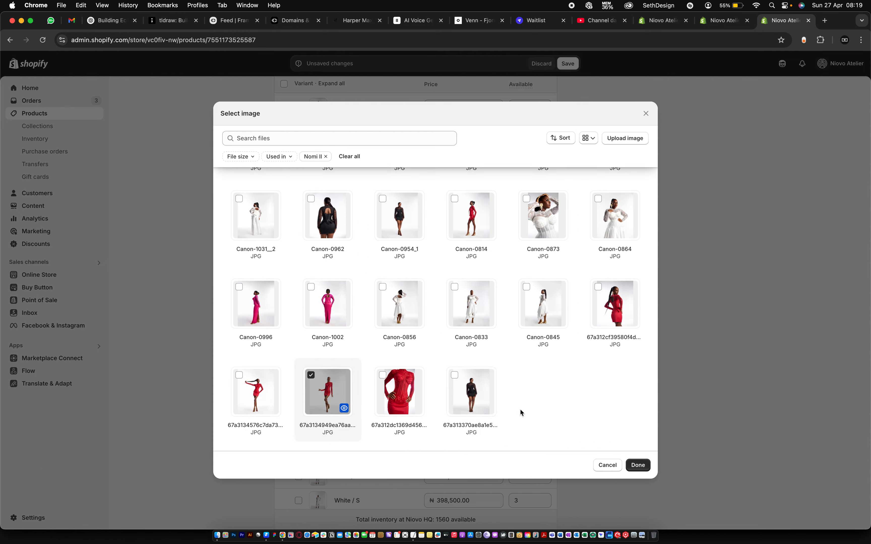
click(638, 465)
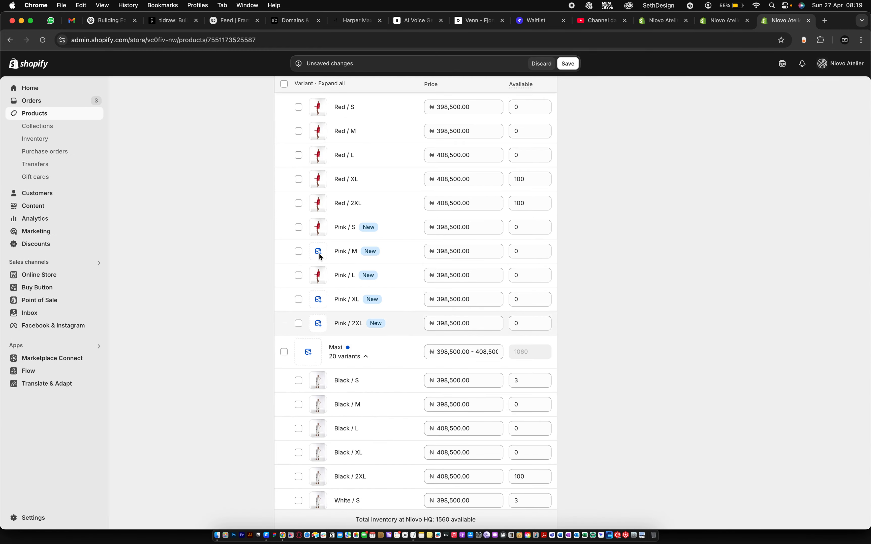
click(319, 253)
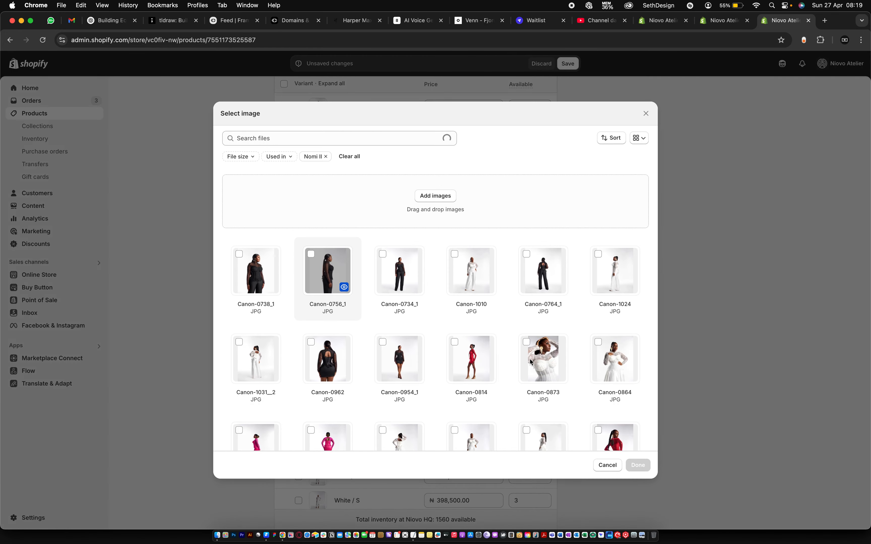
scroll(502, 412, down, 5)
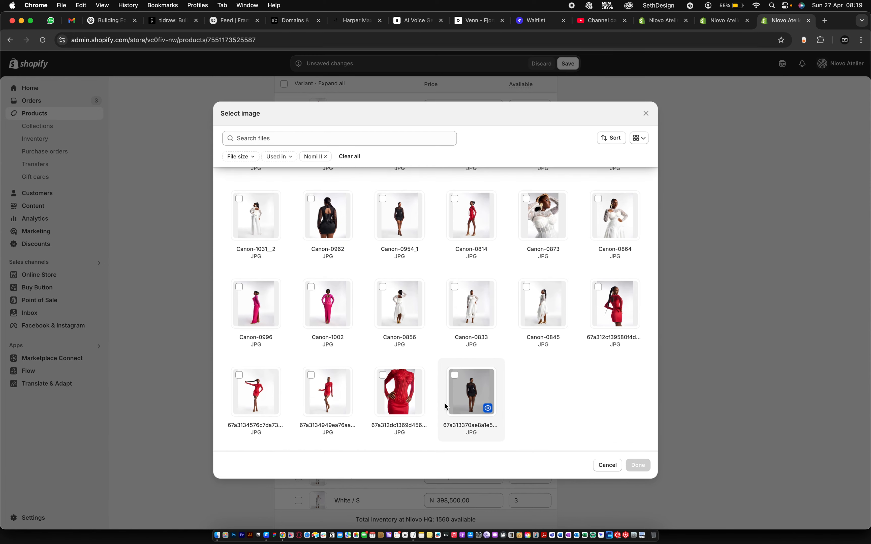
click(324, 393)
click(637, 466)
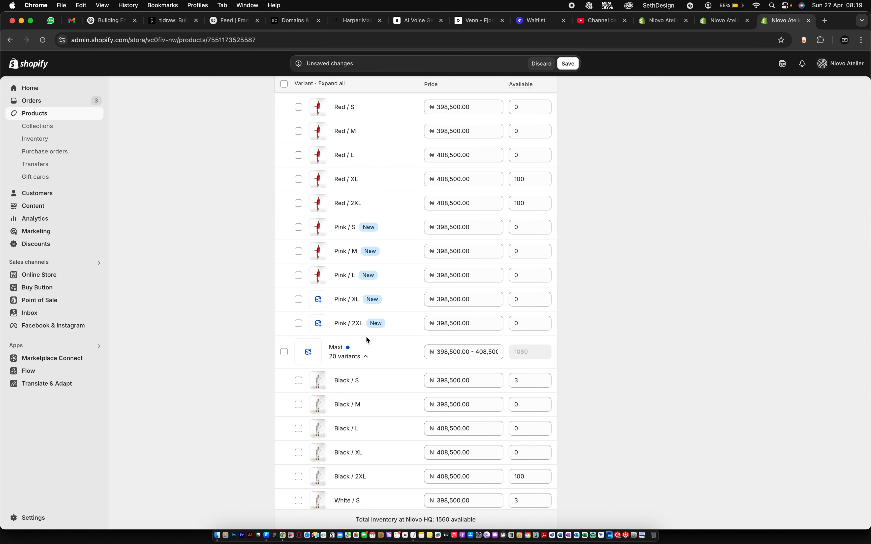
Step: Assign the red dress image starting with 67a3134576c7da73 to the Mini group's Pink / XL variant
click(318, 300)
scroll(318, 324, down, 10)
click(257, 393)
click(637, 466)
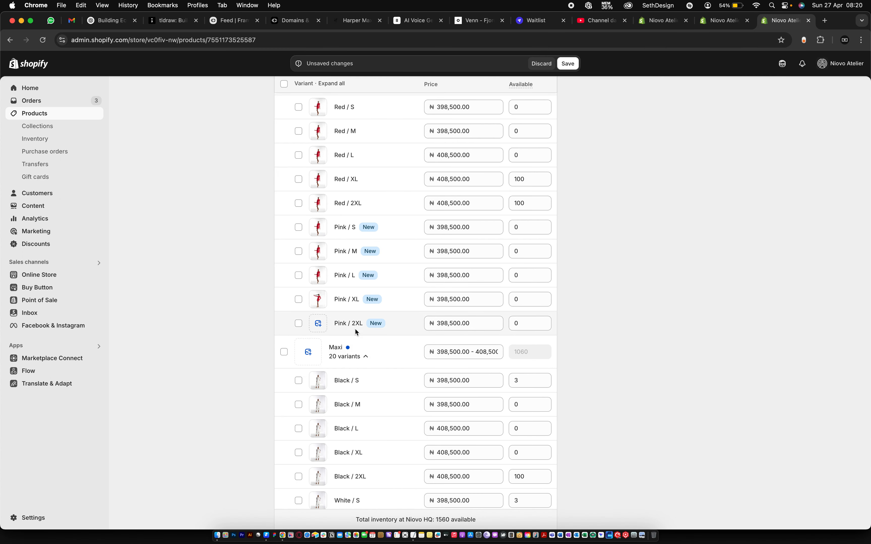
Step: Assign Canon-0814 to the Mini group's Pink / 2XL variant and the image starting with 67a312cf39580f4d to Red / 2XL
click(324, 325)
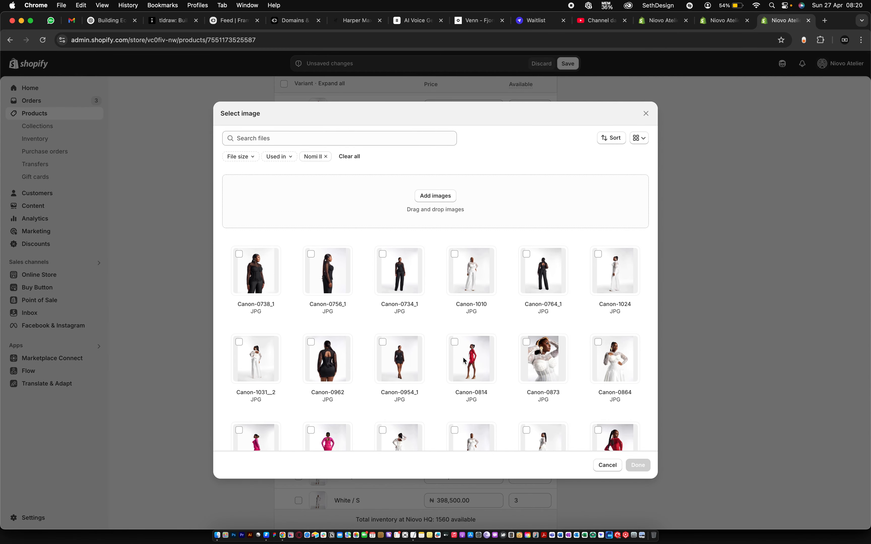
click(455, 342)
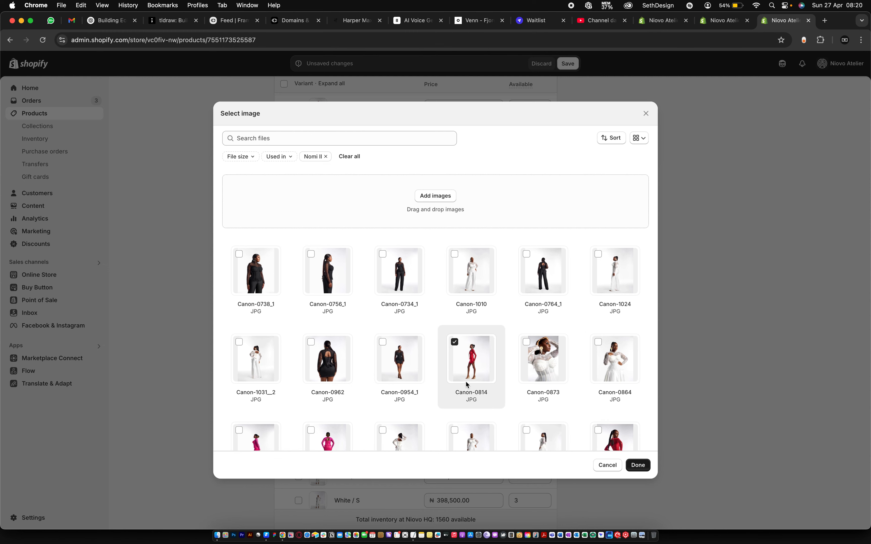
key(Return)
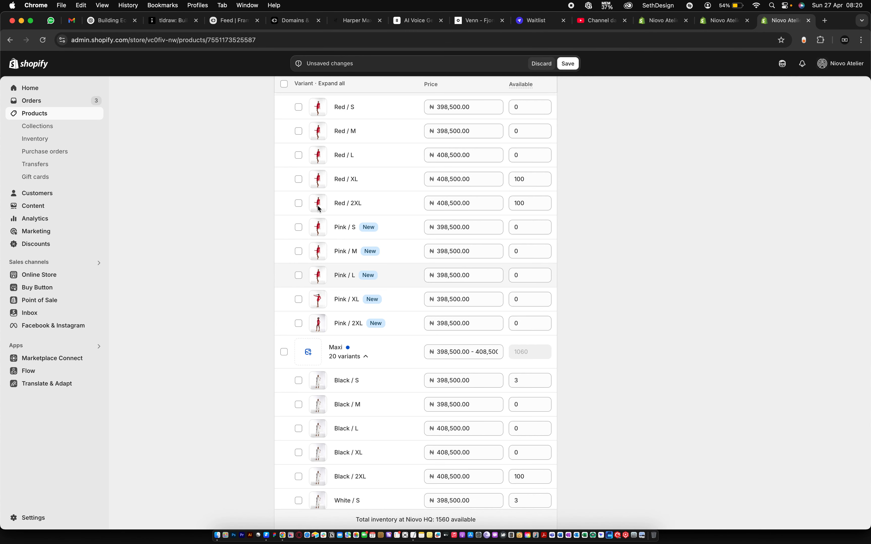
click(320, 205)
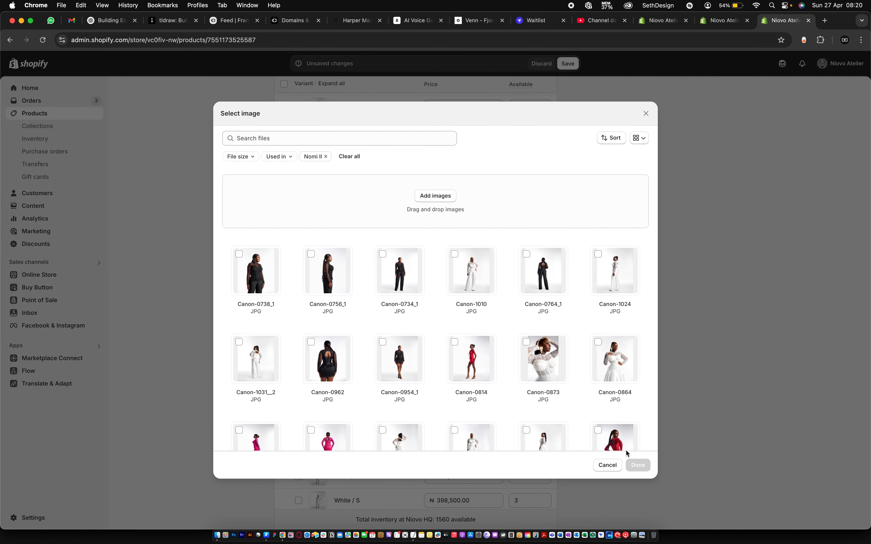
click(615, 440)
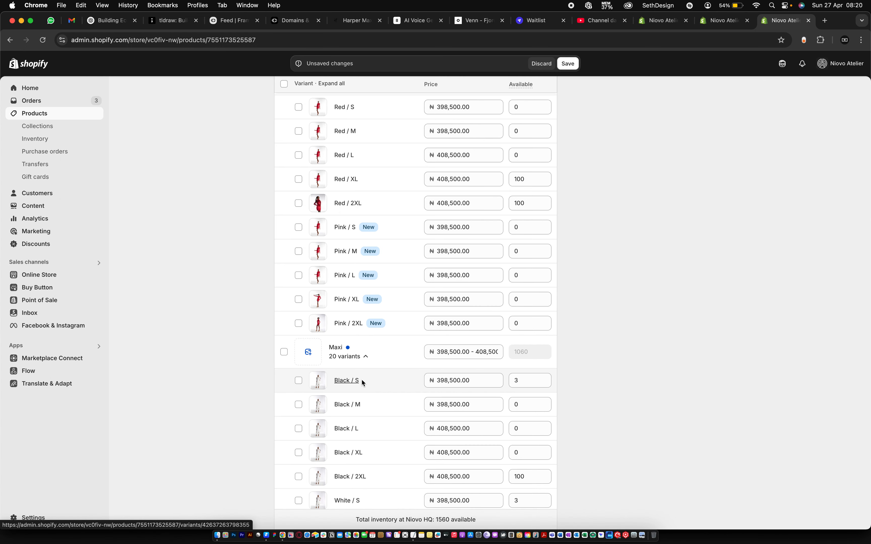
Step: Assign the white dress image Canon-0833 to the whole Maxi group and check its variants down to Pink / 2XL
scroll(361, 384, down, 3)
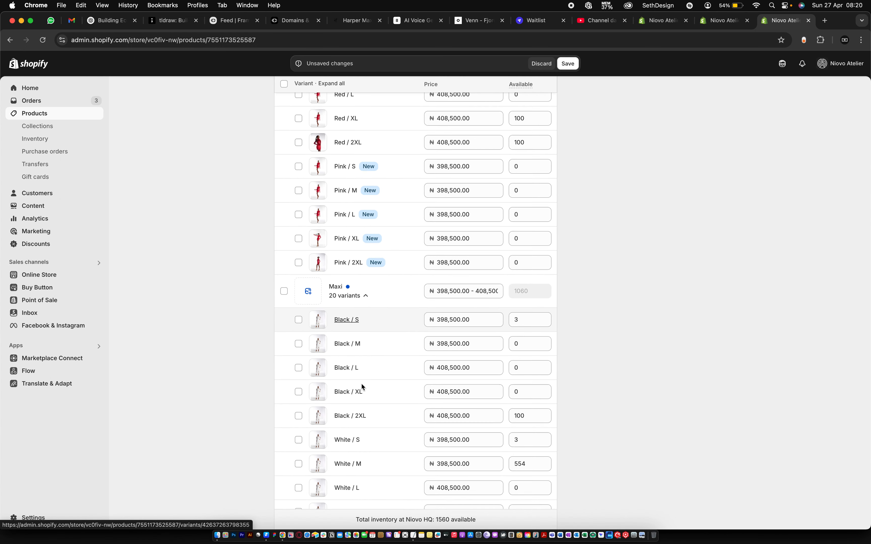
scroll(361, 384, down, 5)
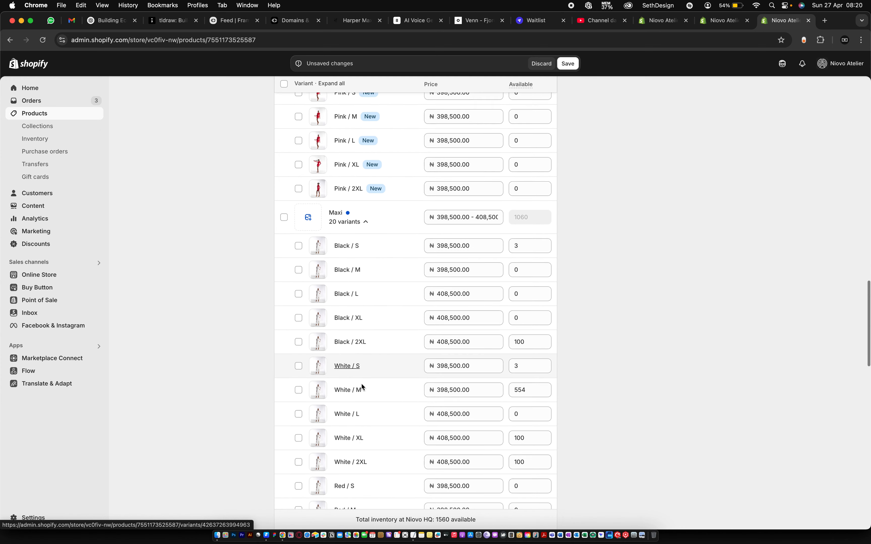
scroll(370, 370, down, 2)
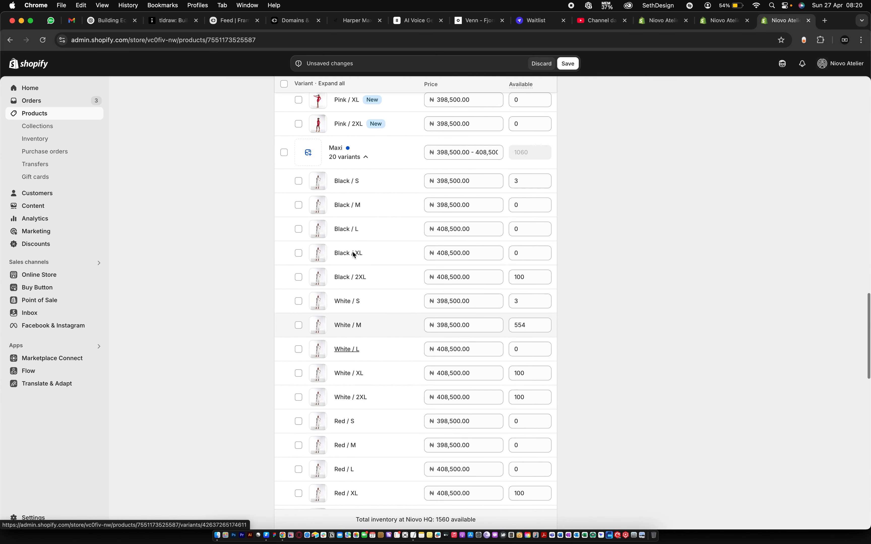
click(309, 153)
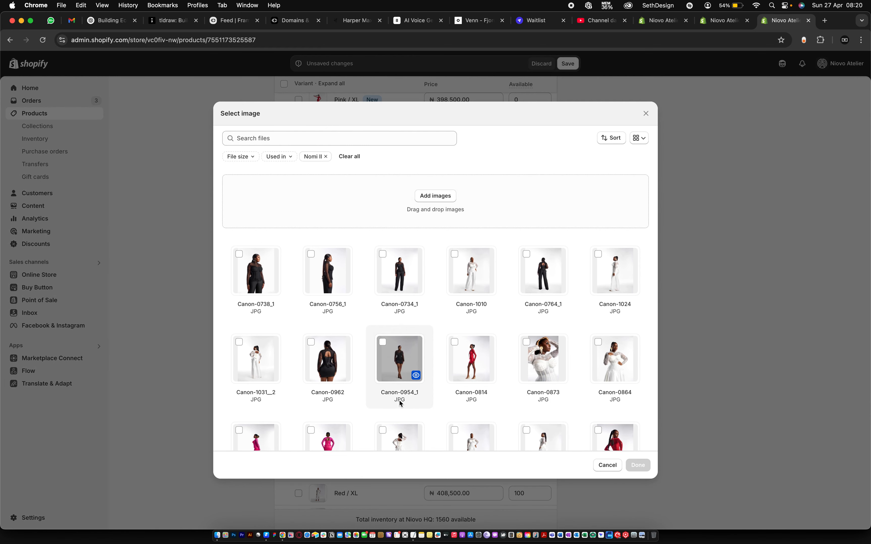
scroll(399, 404, down, 3)
click(482, 342)
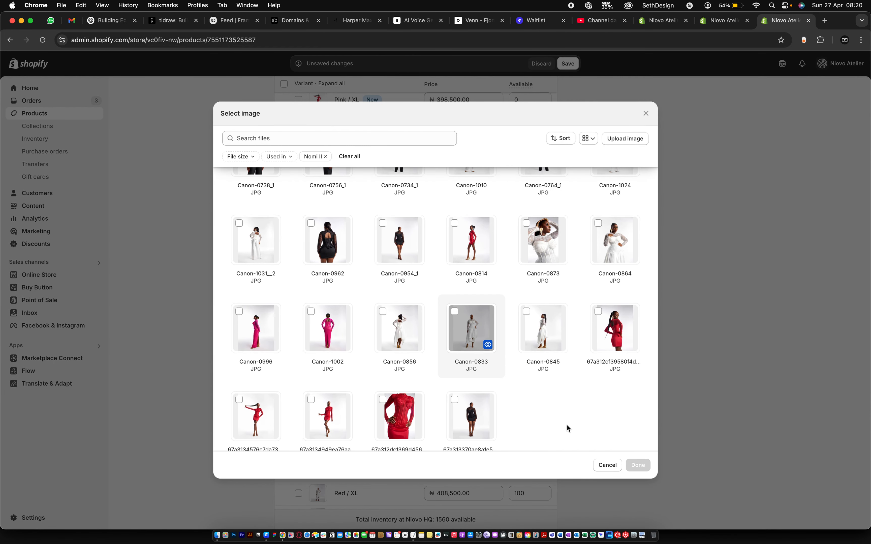
click(637, 466)
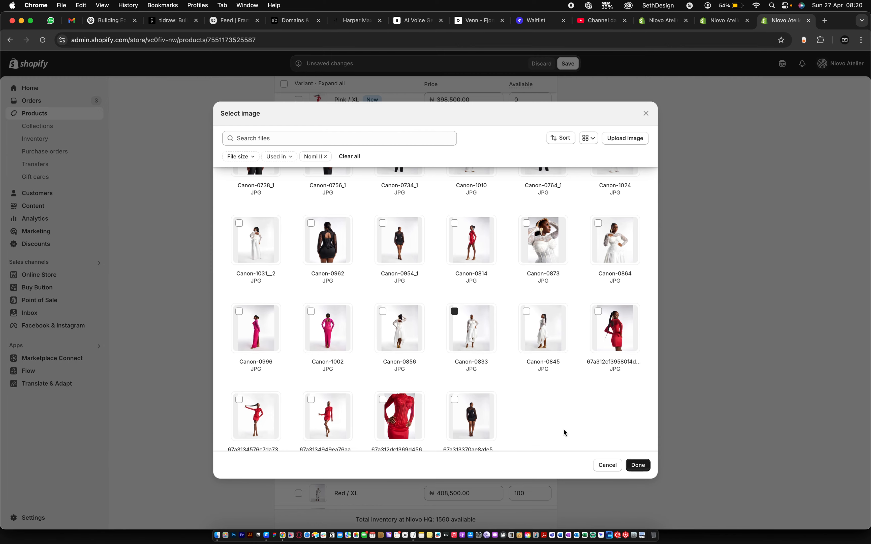
scroll(415, 387, down, 5)
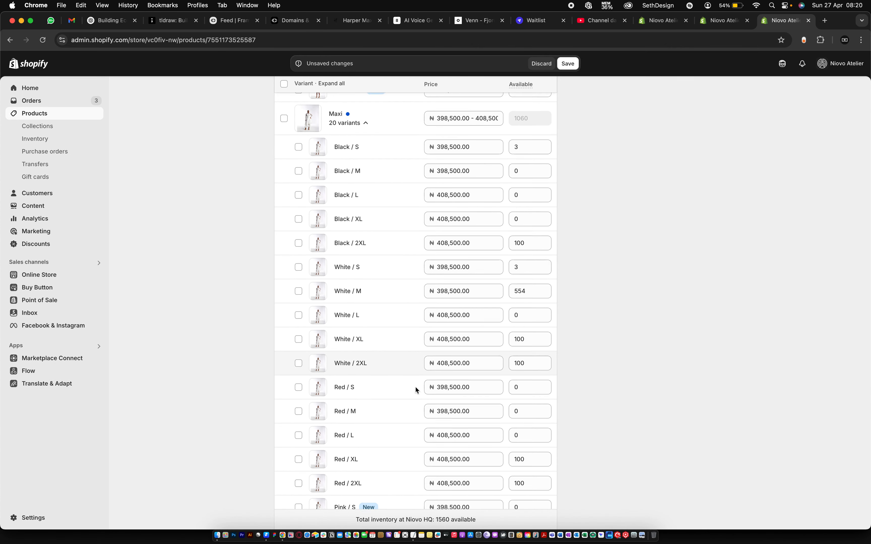
scroll(415, 387, down, 5)
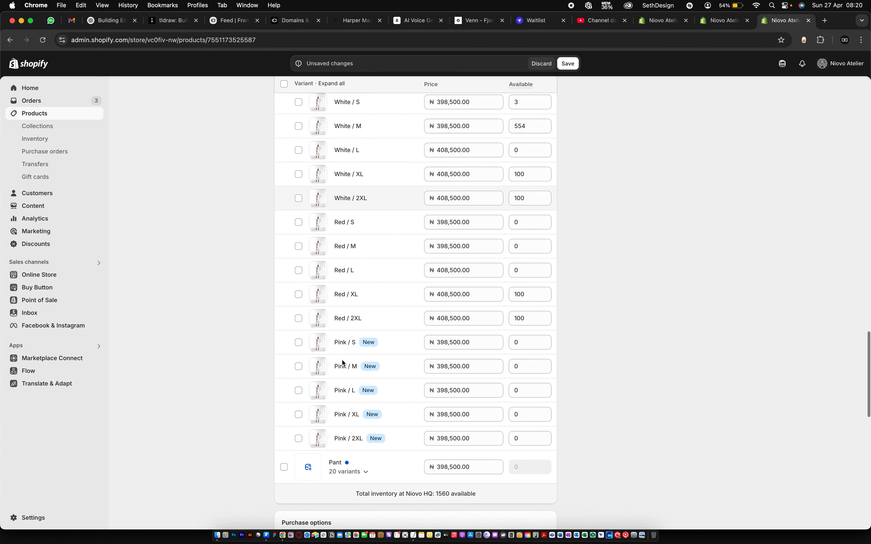
scroll(326, 357, down, 2)
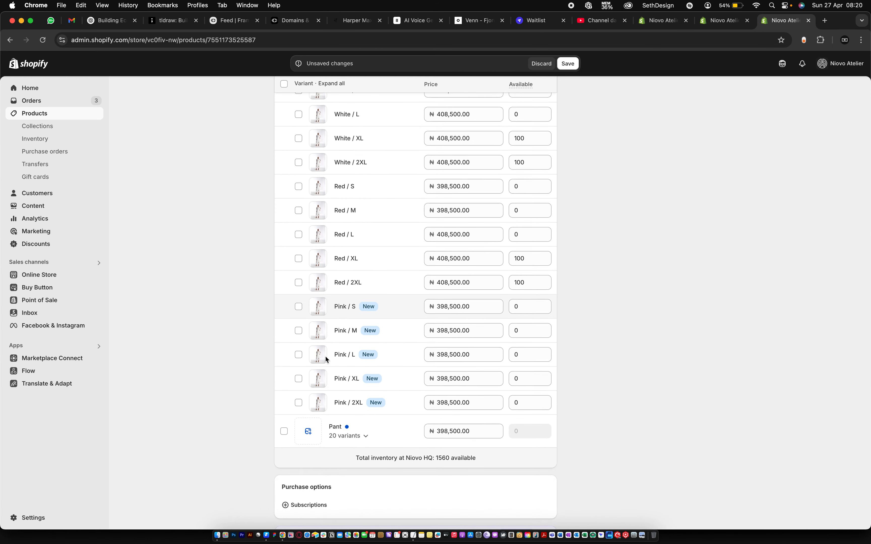
Step: Assign the side-view pink dress image to the Maxi group's Pink / S and Pink / L variants, and the back-view pink dress image to Pink / M
click(317, 304)
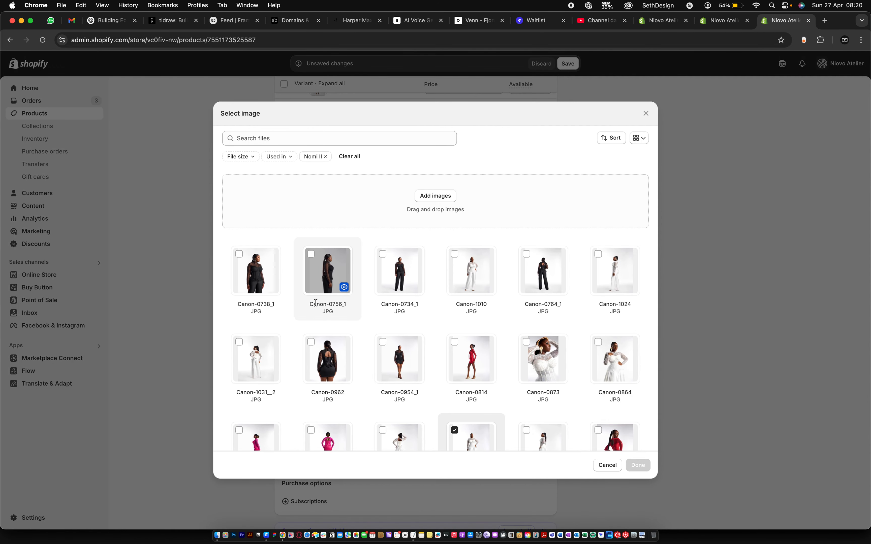
scroll(402, 390, down, 5)
click(256, 312)
click(638, 466)
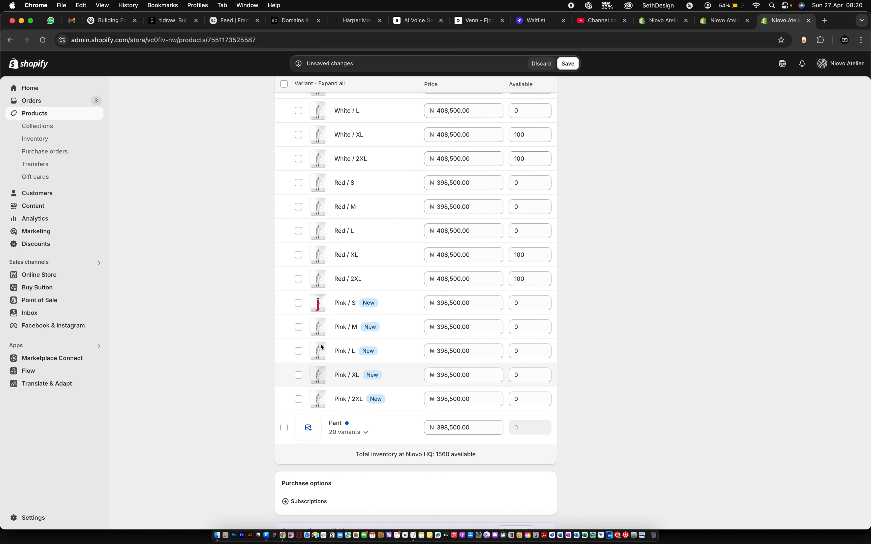
click(318, 331)
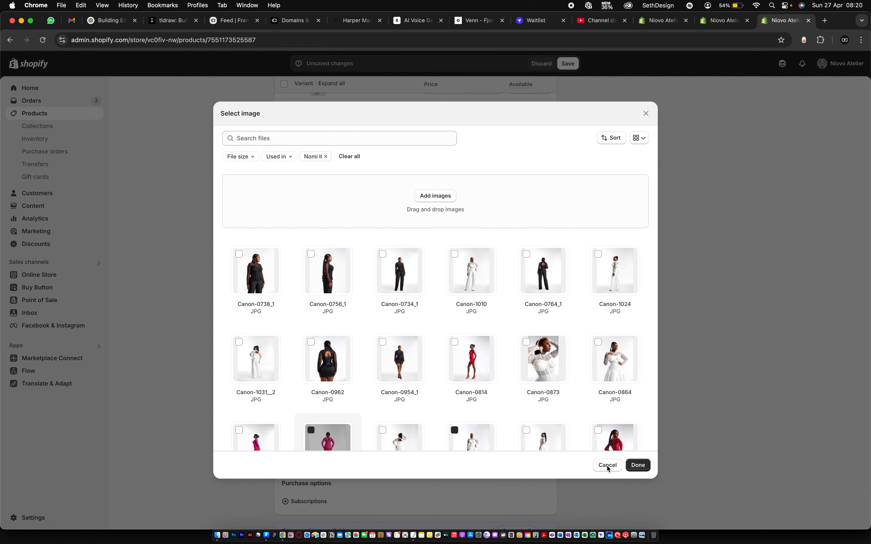
click(638, 466)
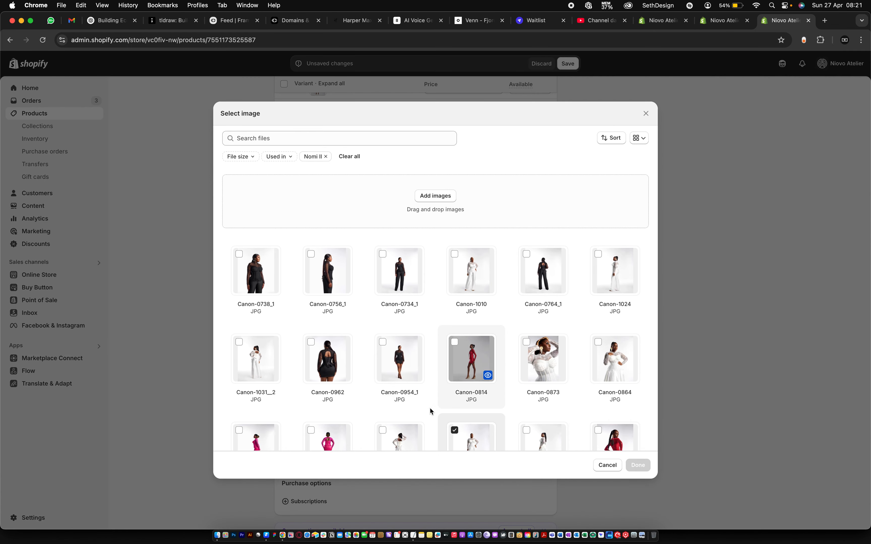
click(267, 439)
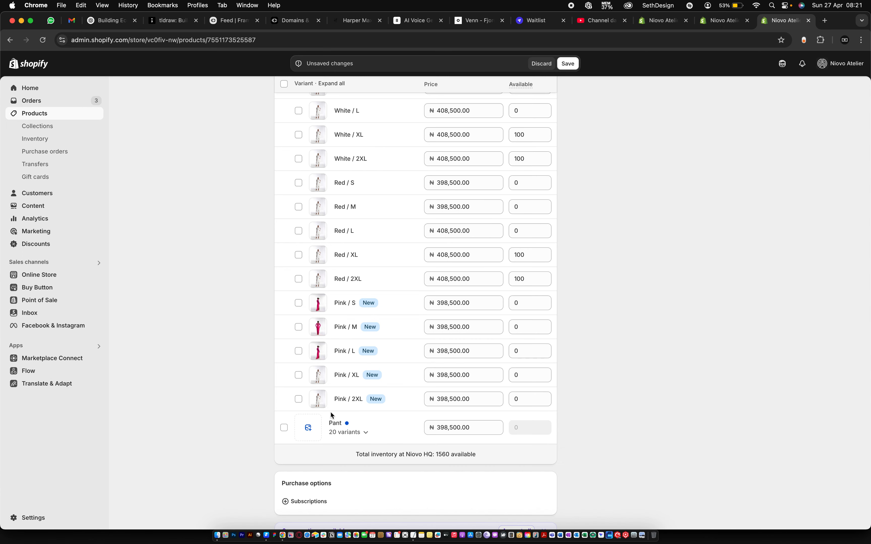
Step: Give the Maxi group's Pink / XL and Pink / 2XL variants the side-view pink dress image
click(318, 379)
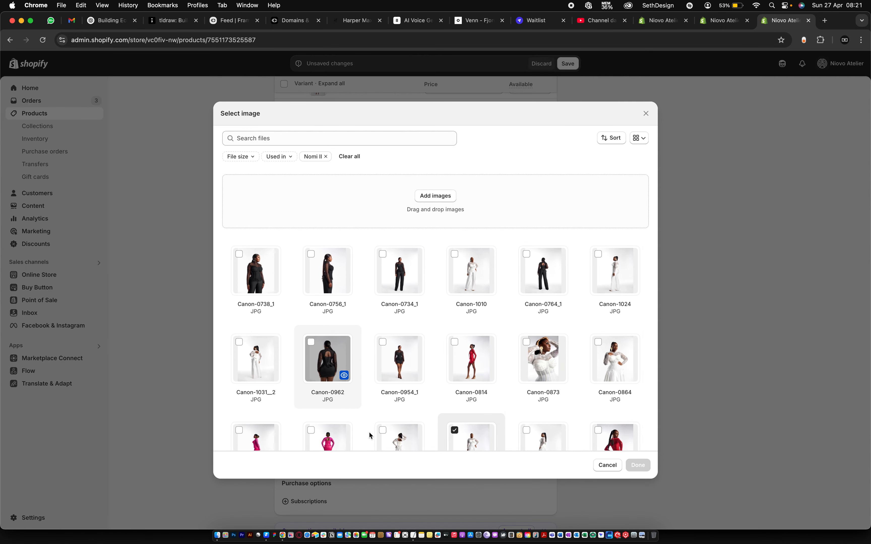
click(257, 438)
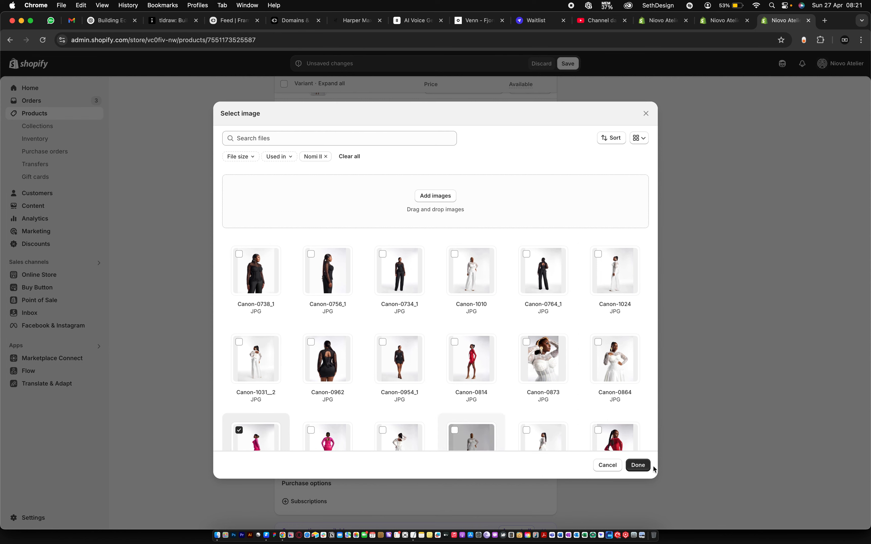
click(638, 465)
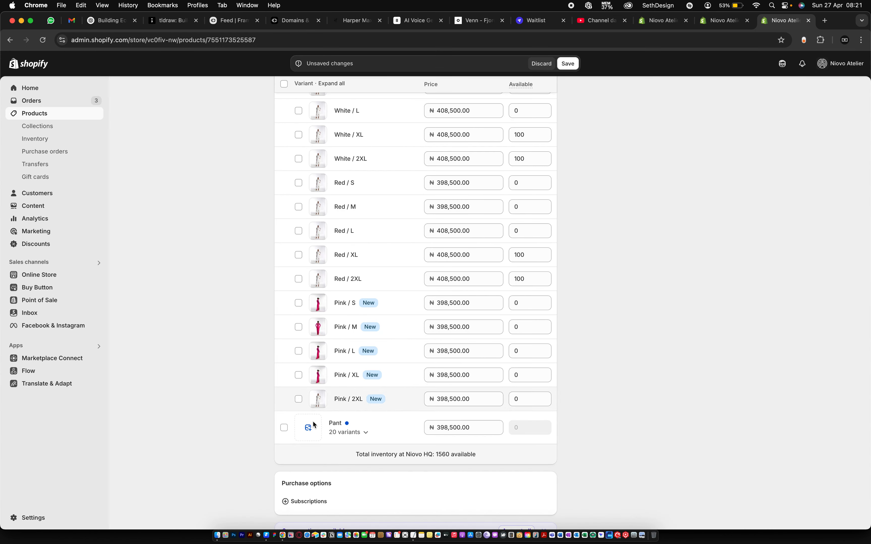
click(309, 428)
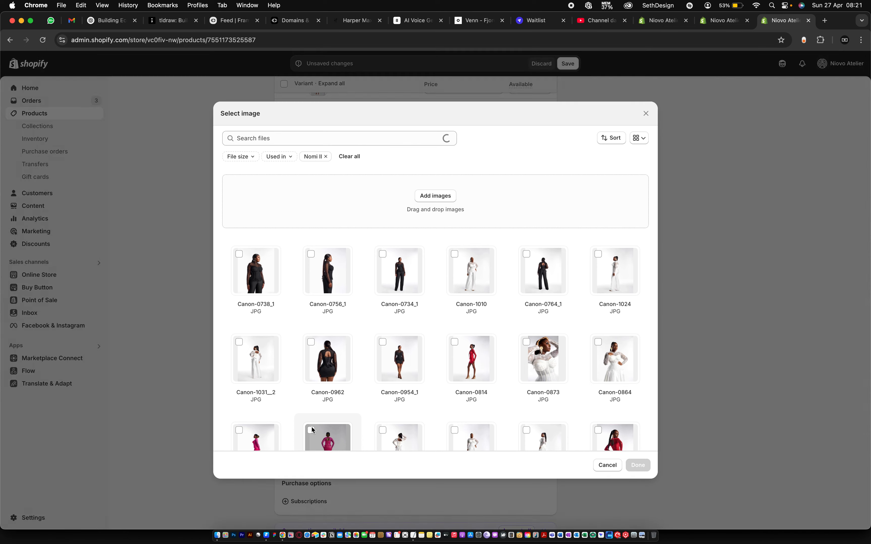
key(Escape)
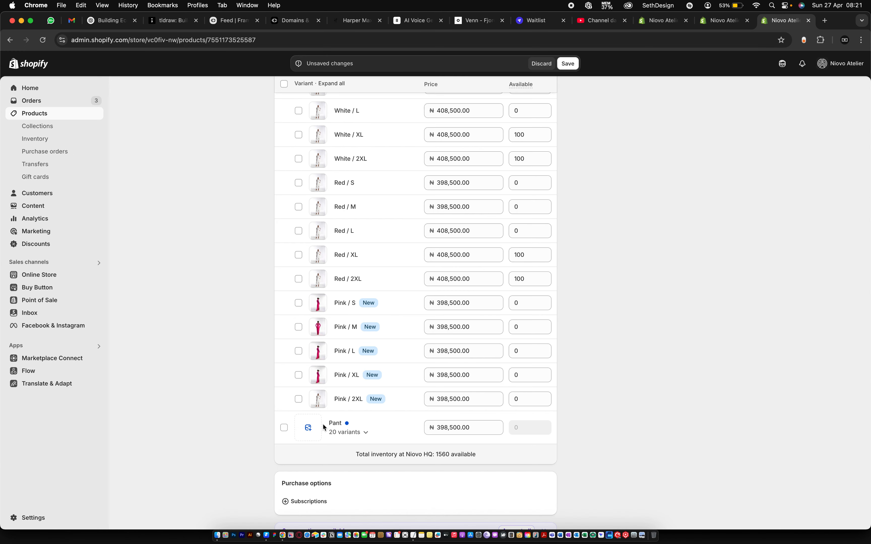
click(316, 400)
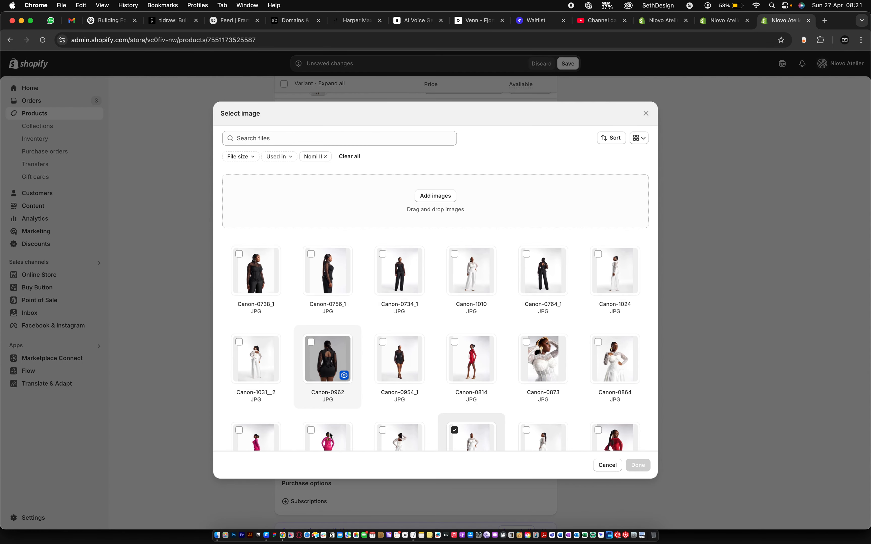
Step: Assign the black pant outfit image Canon-0734_1 to the whole Pant group and expand its variants
click(410, 271)
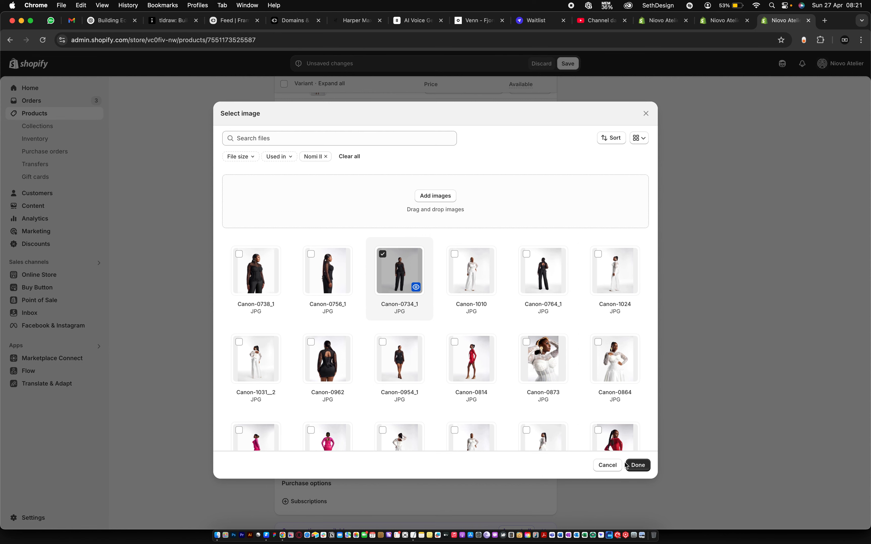
click(638, 466)
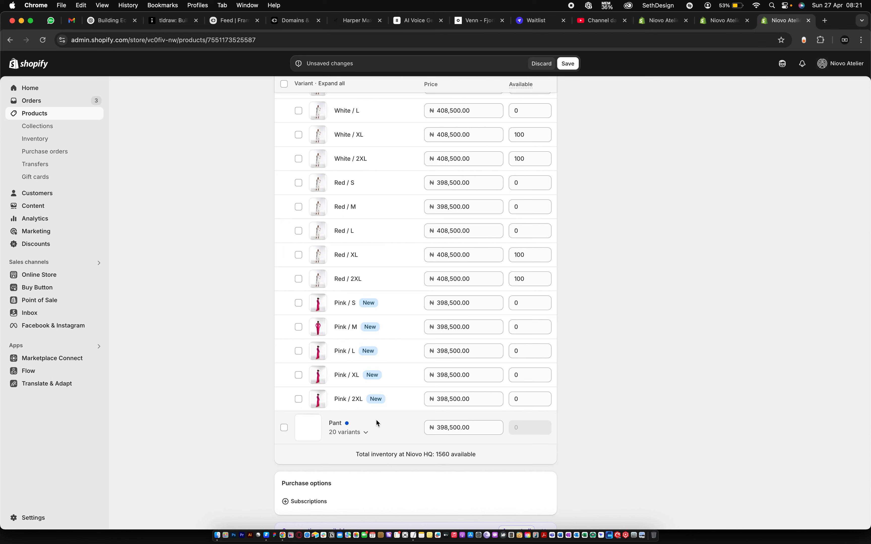
click(377, 420)
scroll(376, 420, down, 4)
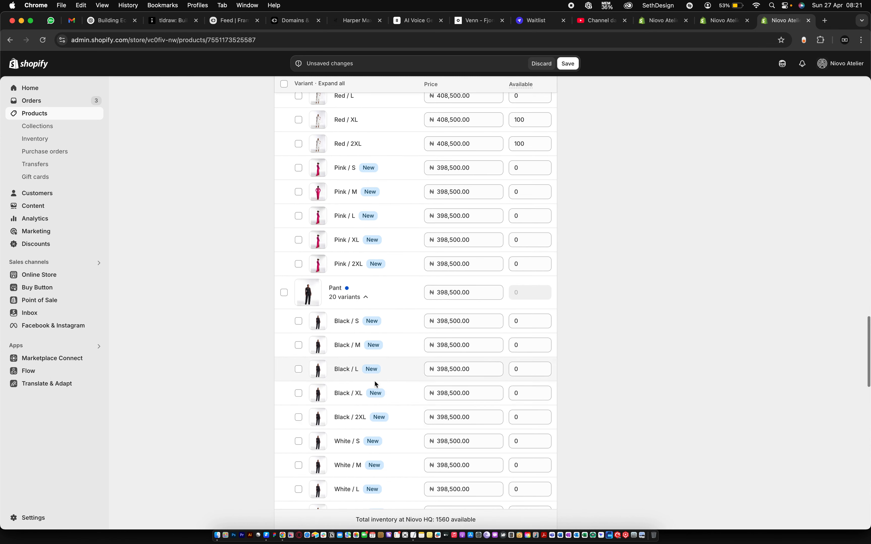
scroll(364, 360, down, 3)
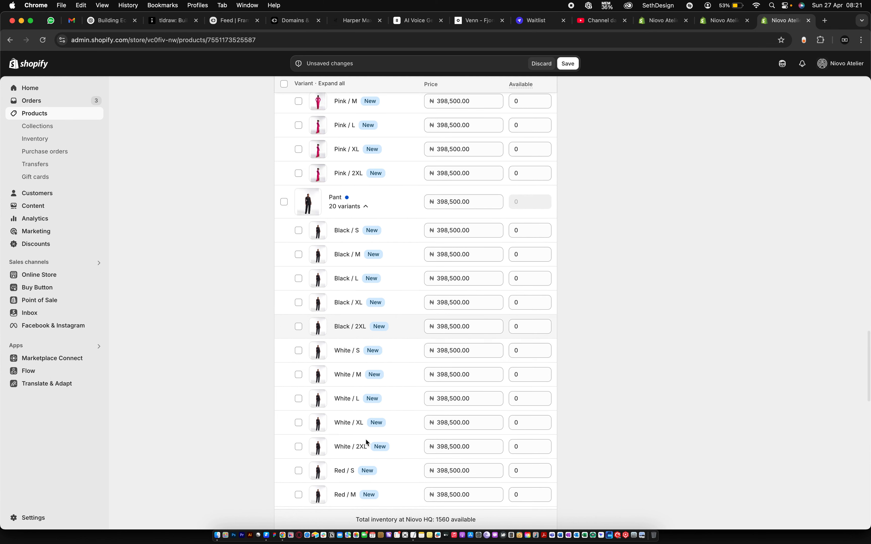
scroll(365, 440, down, 2)
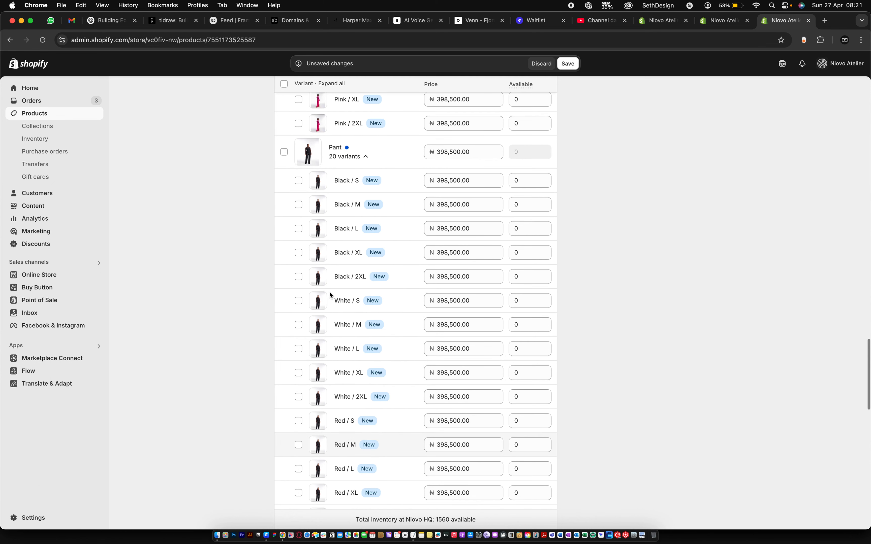
Step: Assign the white pant outfit image Canon-1010 to the Pant group's White / S and White / M variants
click(318, 301)
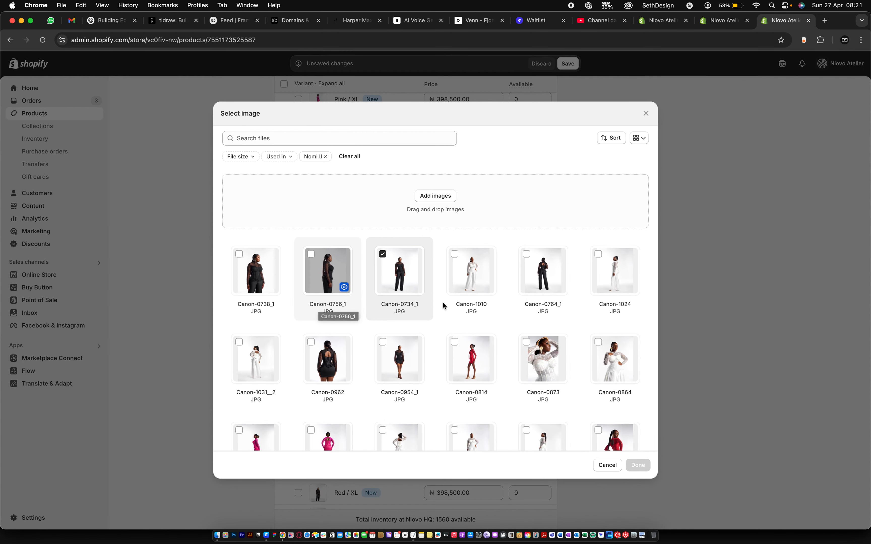
click(472, 274)
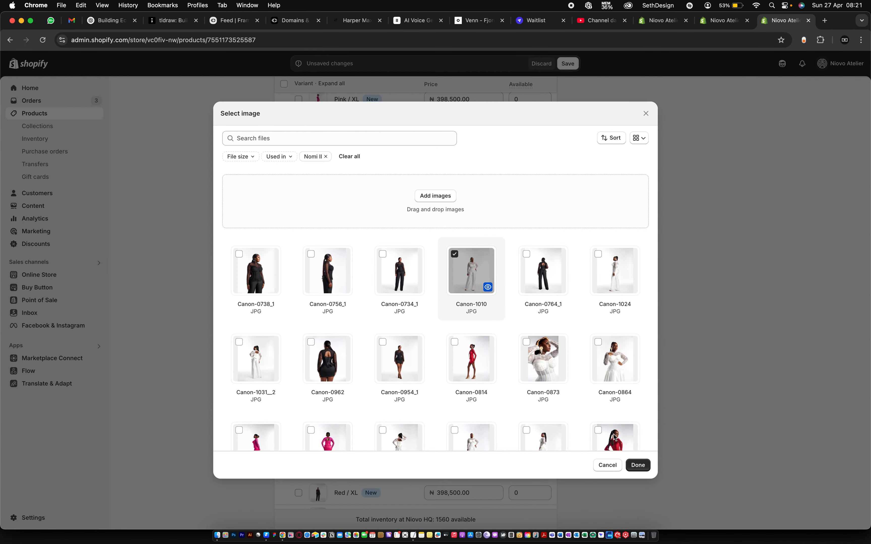
click(638, 465)
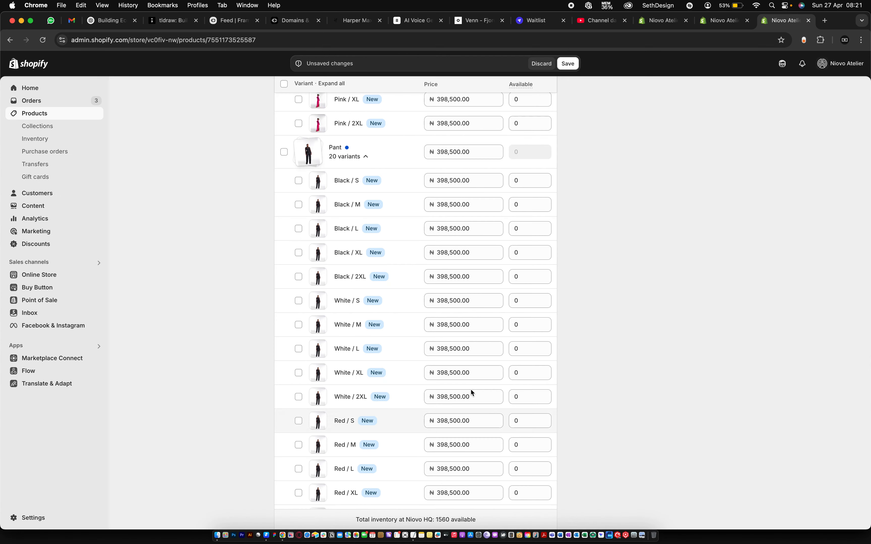
click(318, 326)
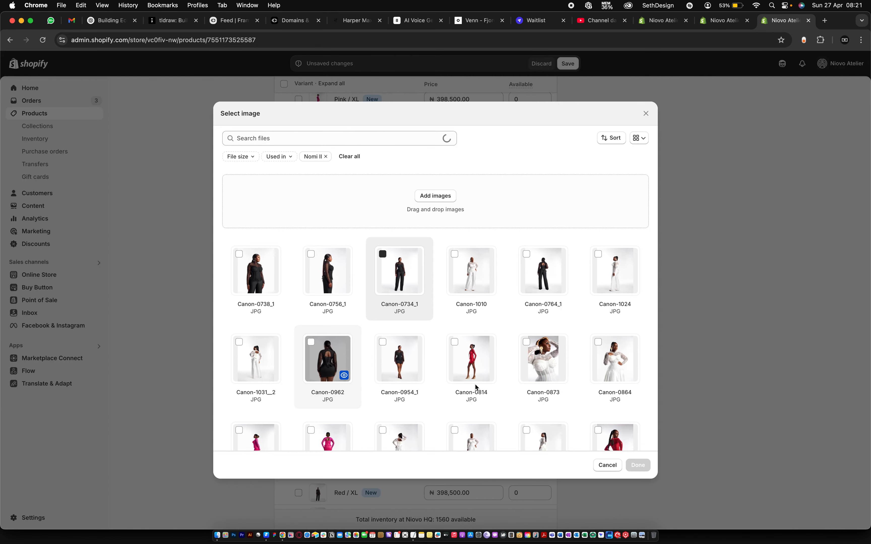
click(477, 279)
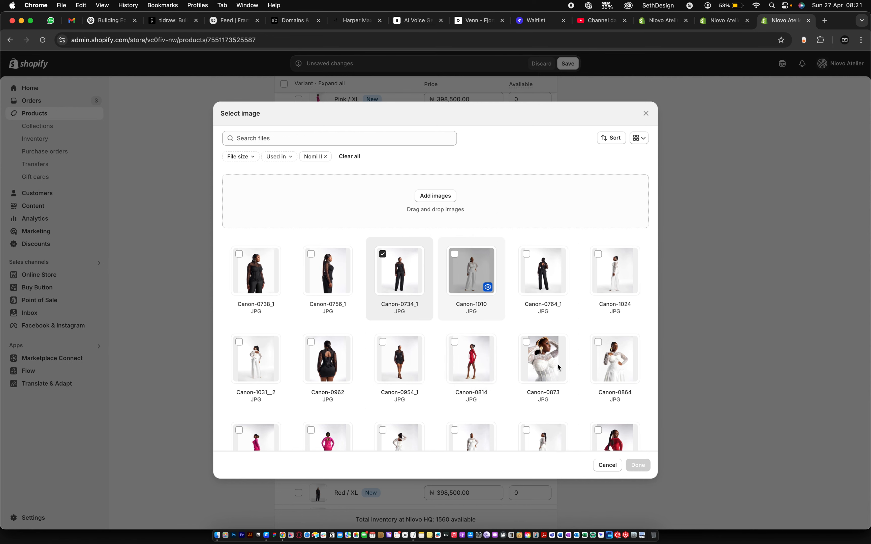
click(638, 465)
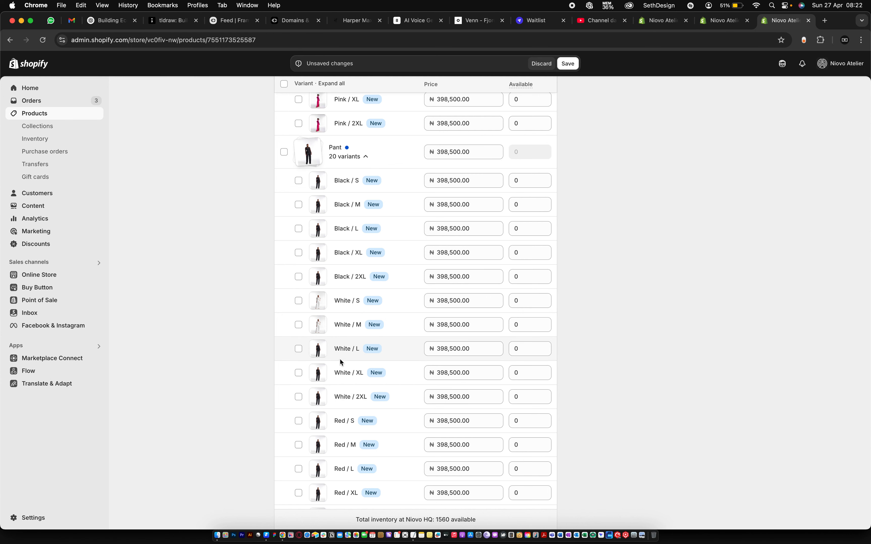
Step: Assign the white outfit image Canon-1031__2 to the Pant group's White / L variant
click(318, 348)
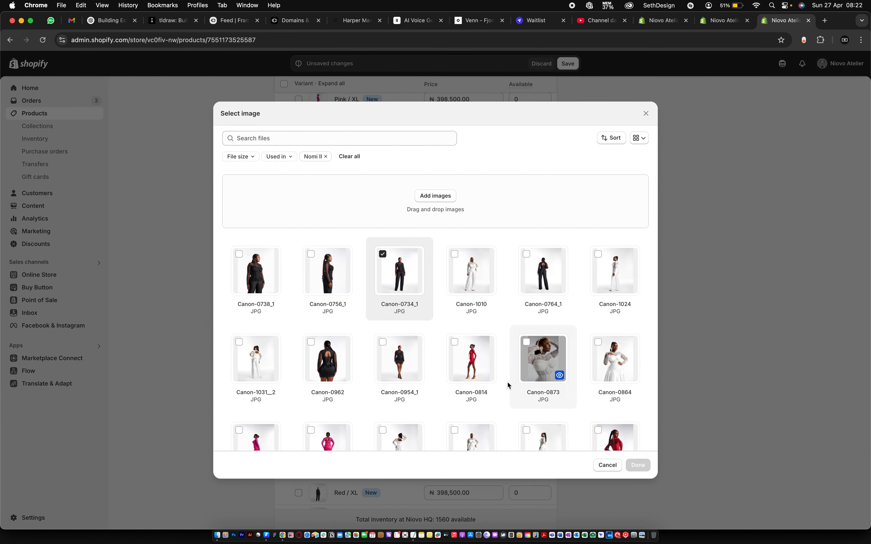
click(475, 282)
click(638, 465)
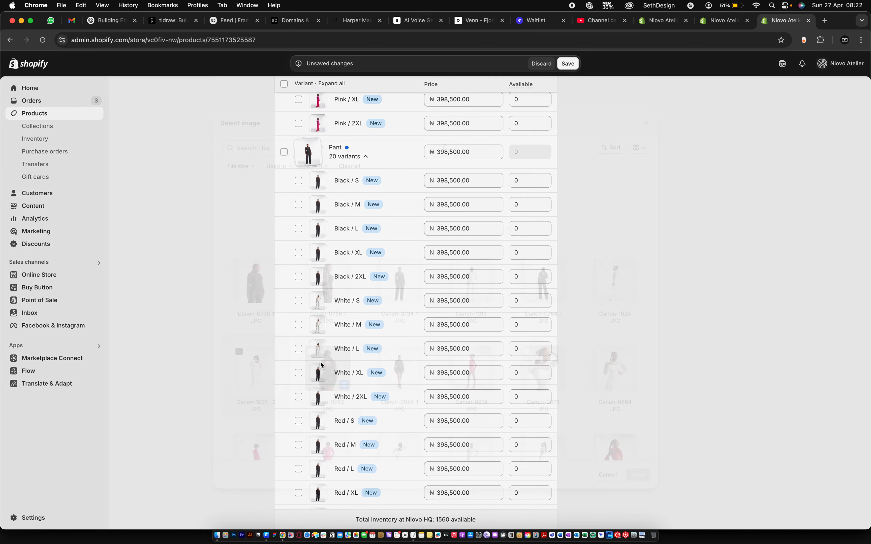
click(320, 365)
key(Escape)
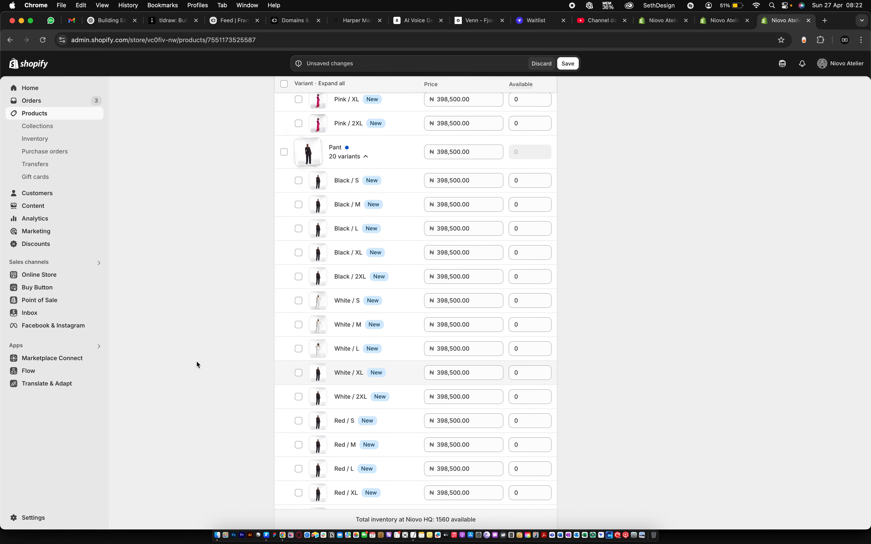
Step: Give the Pant group's White / XL and White / 2XL variants the image Canon-1010
click(318, 373)
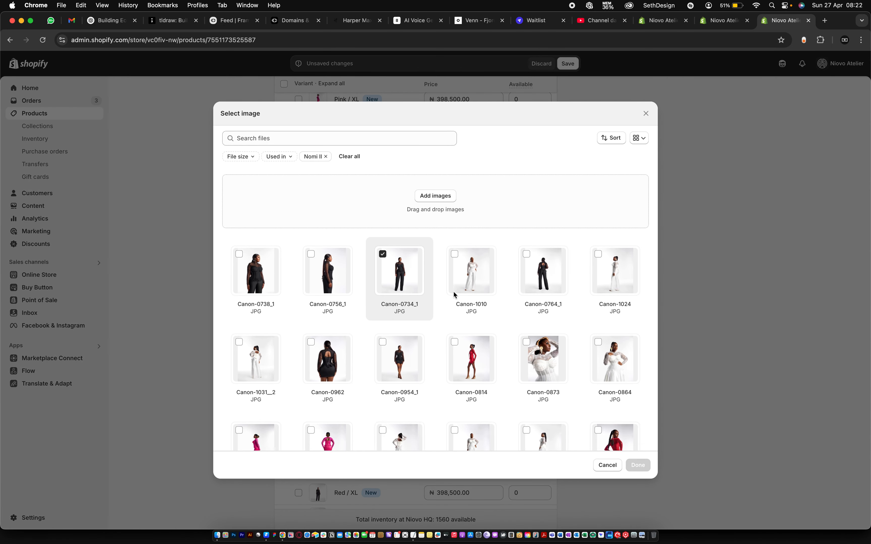
click(462, 281)
click(632, 467)
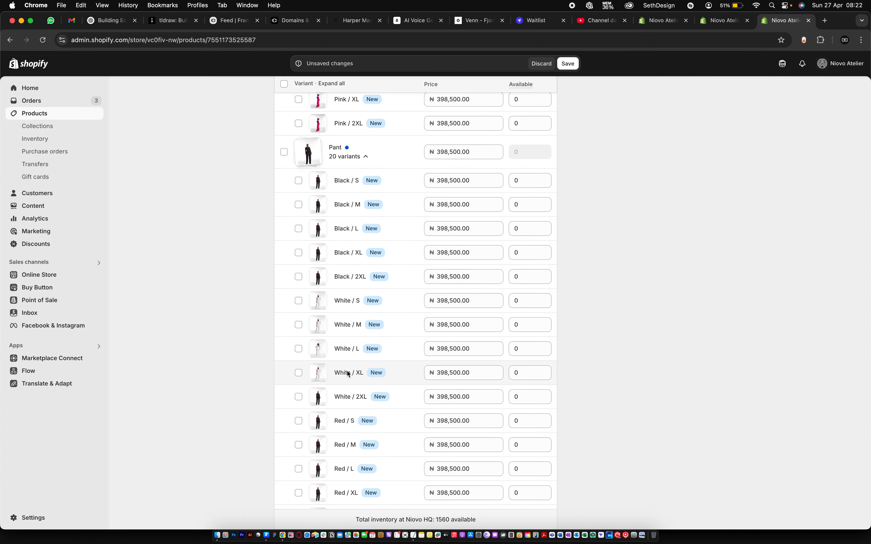
click(320, 395)
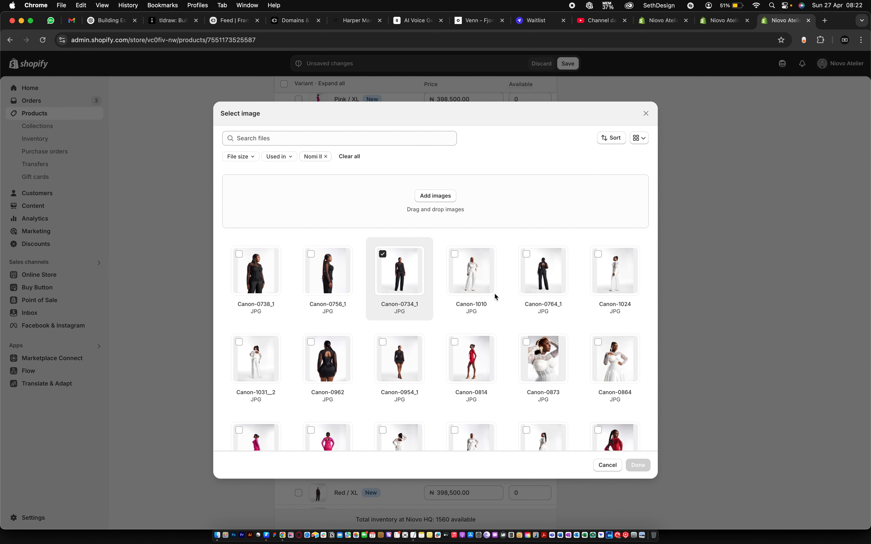
click(488, 288)
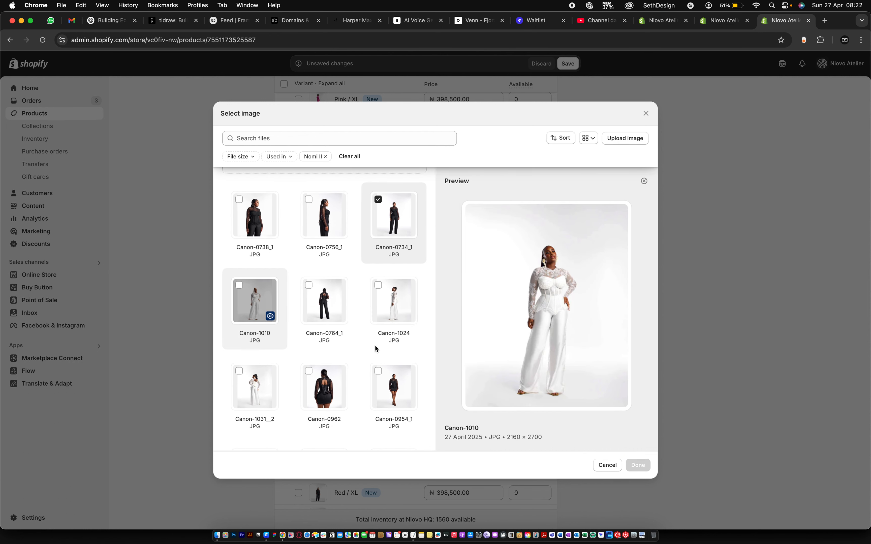
click(239, 285)
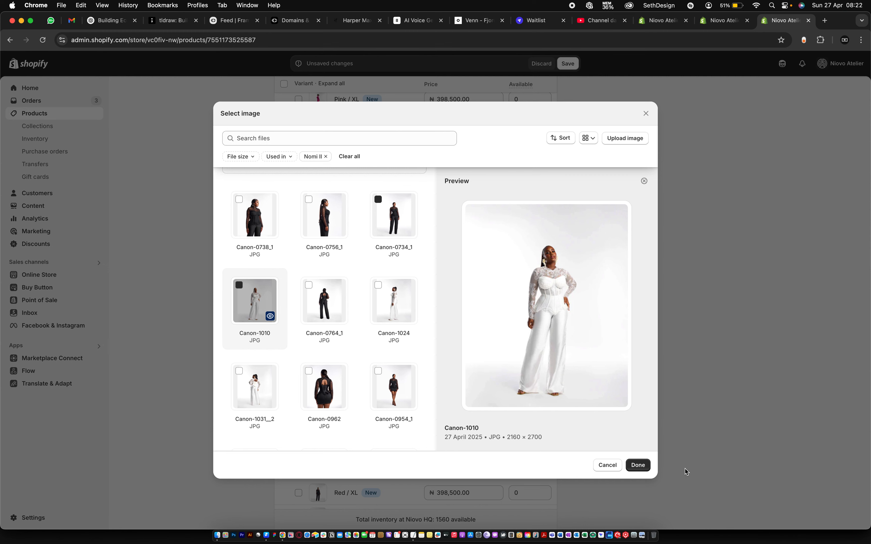
click(639, 465)
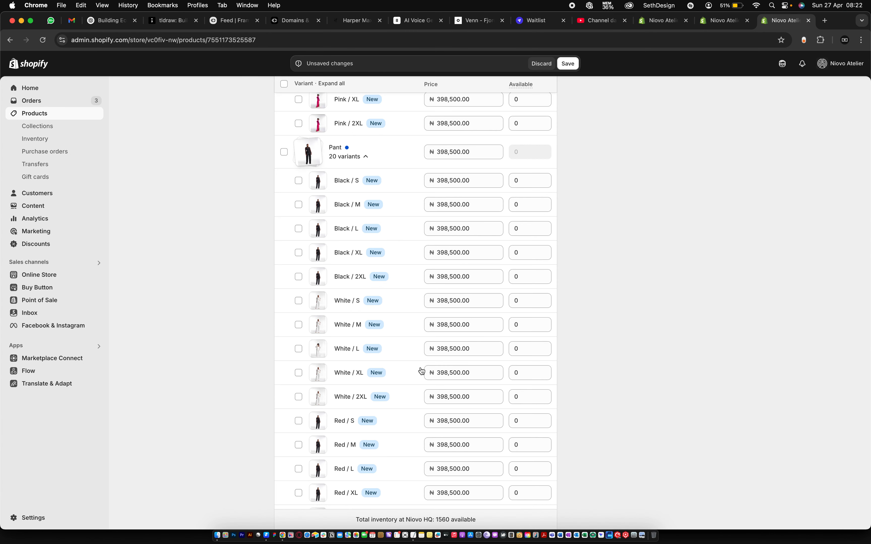
Step: Check the Pant group's remaining Red and Pink variants, save the product and confirm the variant deletion
scroll(390, 406, down, 2)
scroll(390, 406, down, 3)
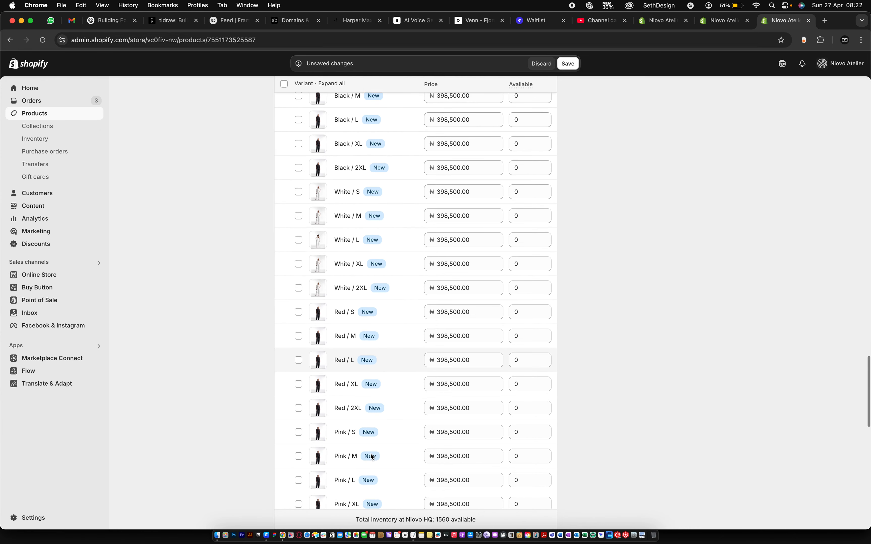
scroll(395, 445, down, 4)
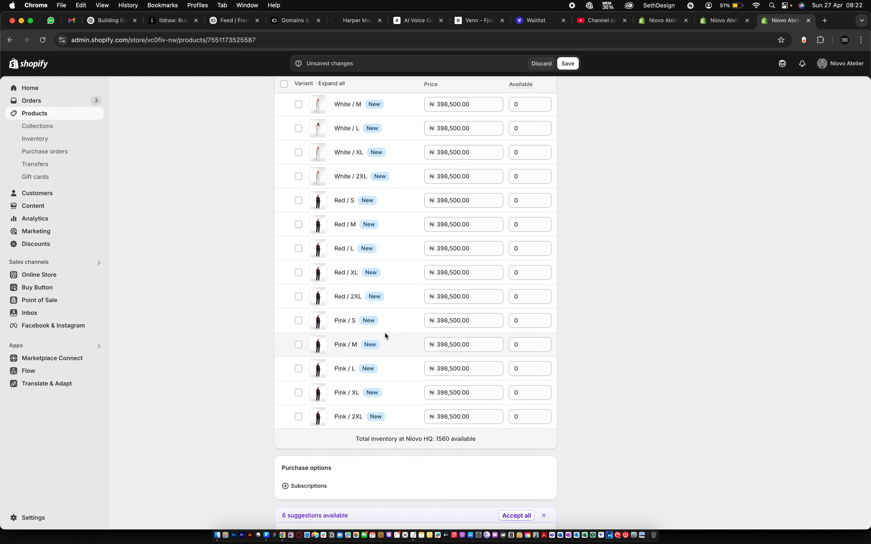
scroll(385, 333, up, 1)
click(568, 63)
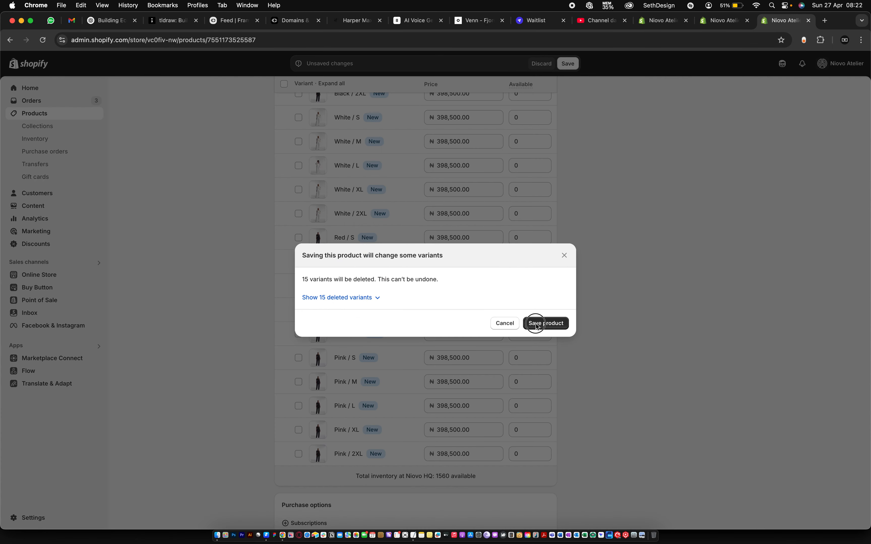
click(536, 325)
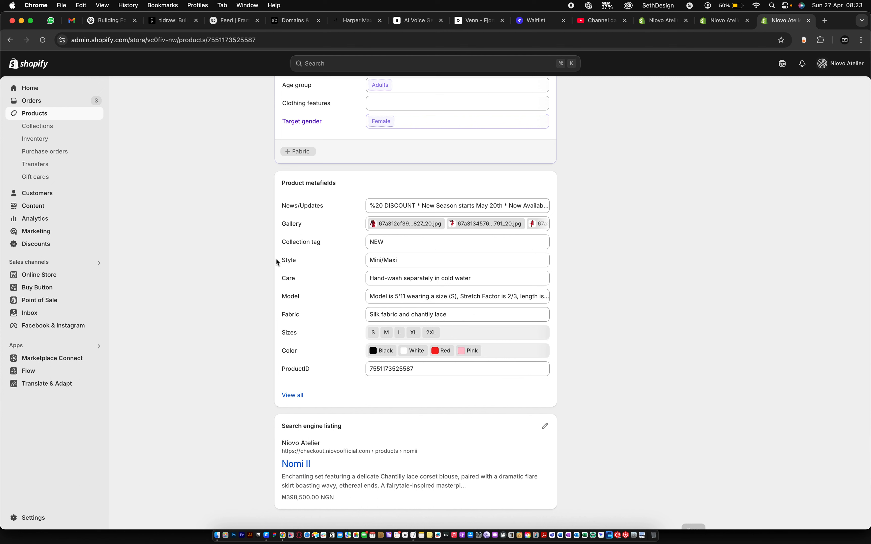
Step: Clear the Style product metafield and save the product
click(397, 261)
key(super+a)
key(BackSpace)
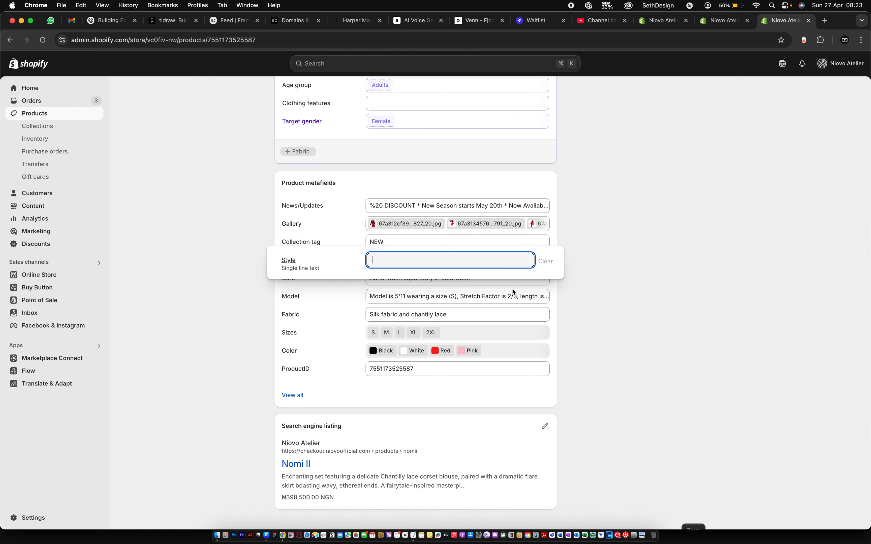
click(581, 297)
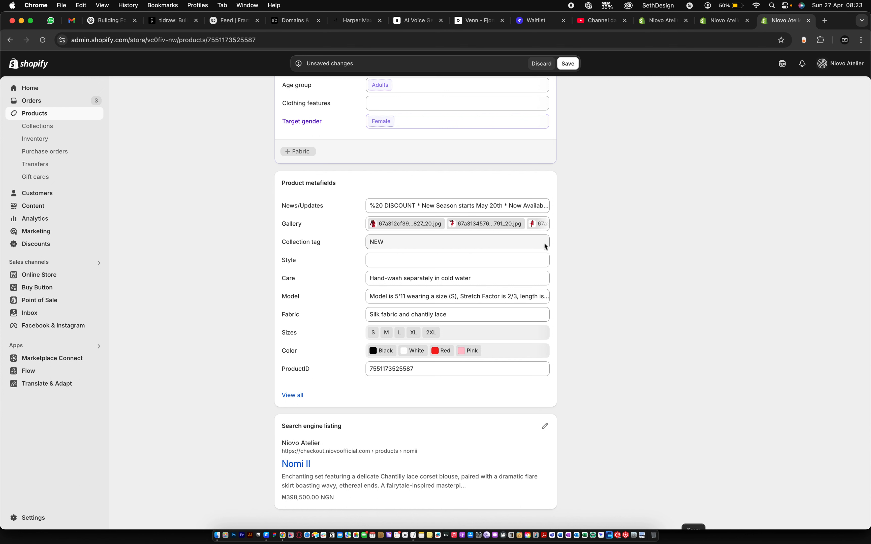
click(568, 63)
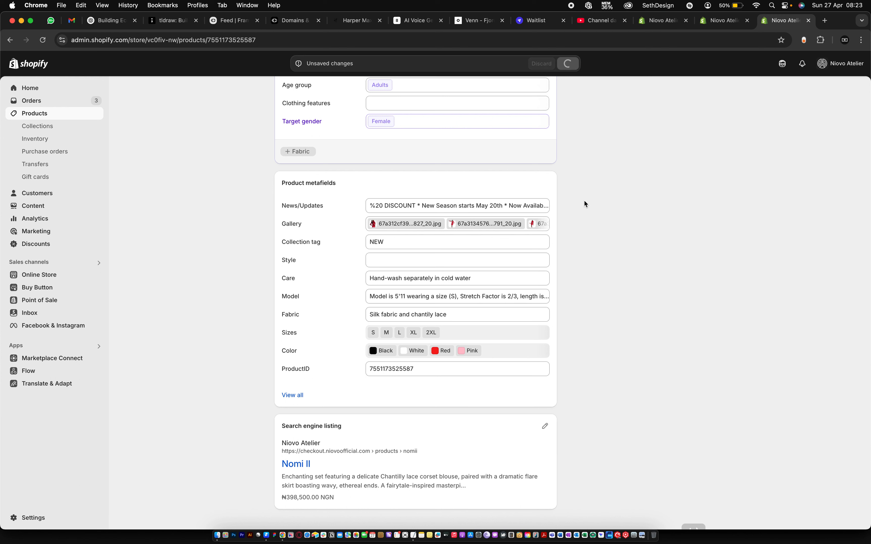